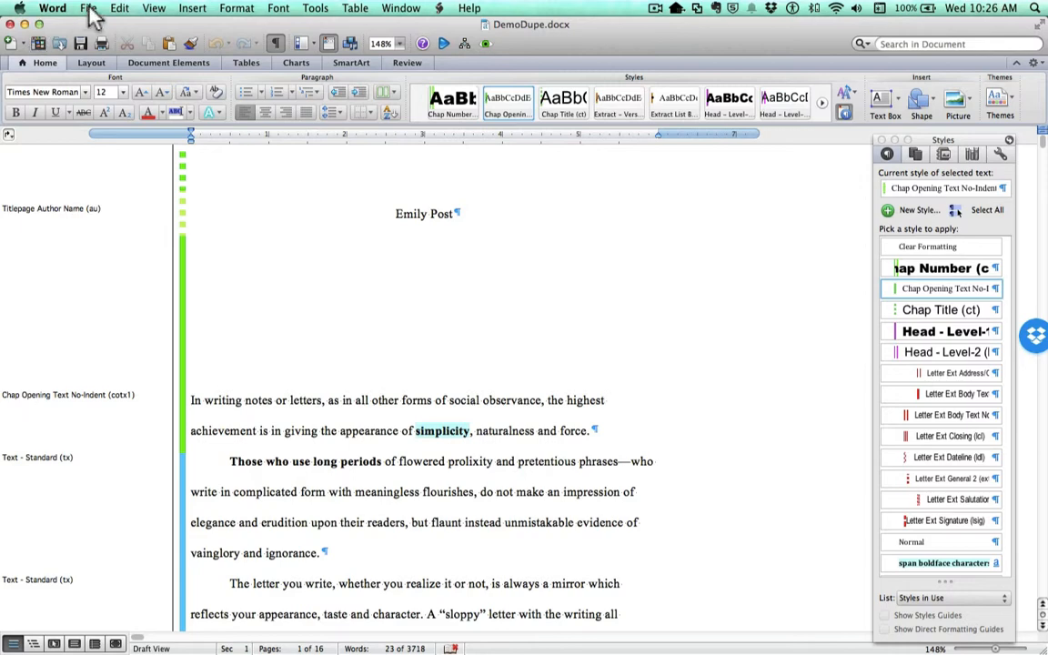
click(89, 9)
click(102, 120)
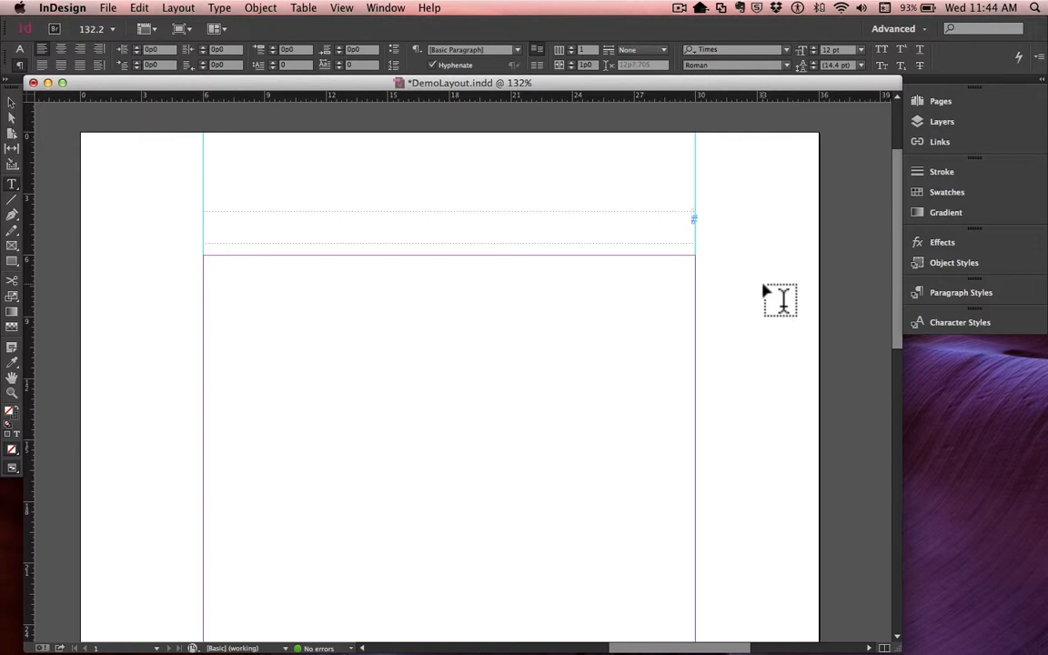
Look through the paragraph styles available in the DemoLayout.indd layout, from the box styles to the recipe and screenplay styles.
click(955, 292)
scroll(892, 438, down, 10)
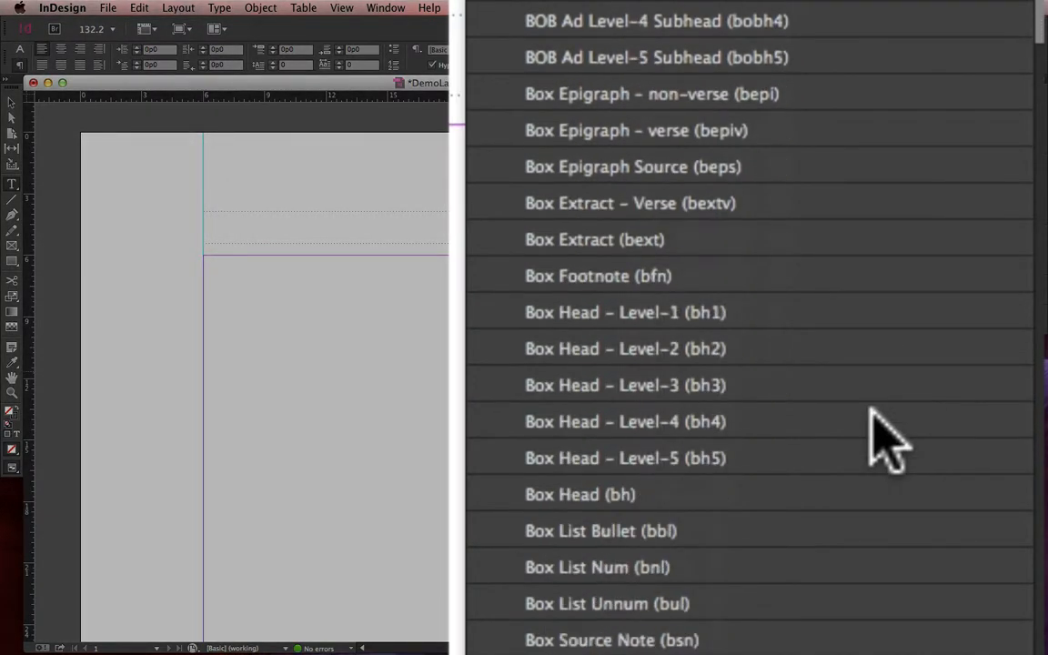
scroll(887, 441, down, 12)
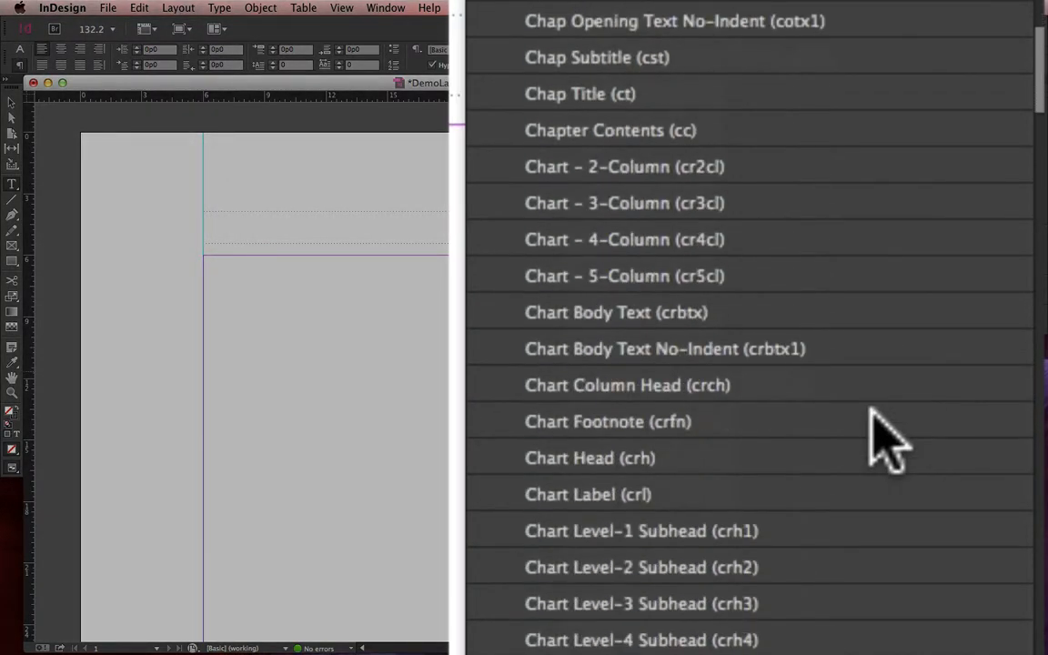
scroll(887, 442, down, 13)
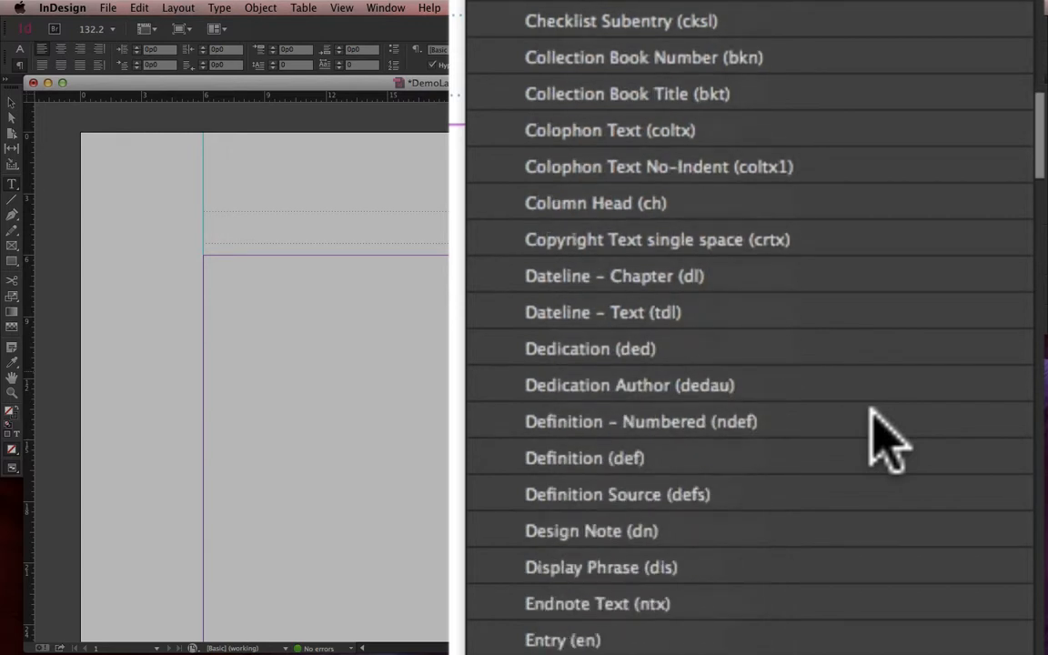
scroll(887, 441, down, 15)
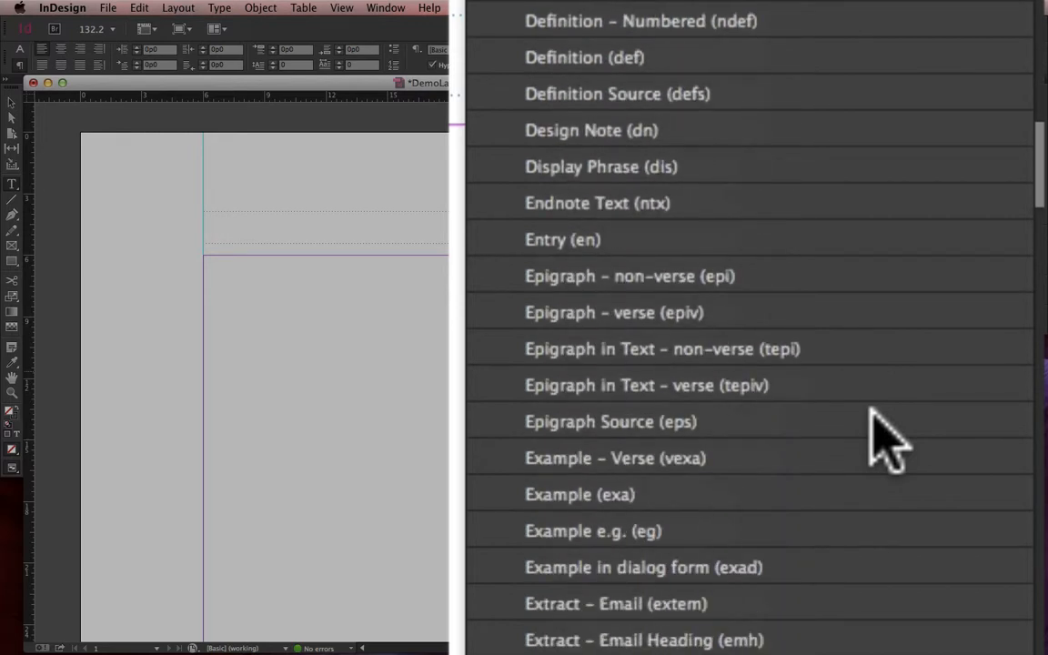
scroll(887, 441, down, 15)
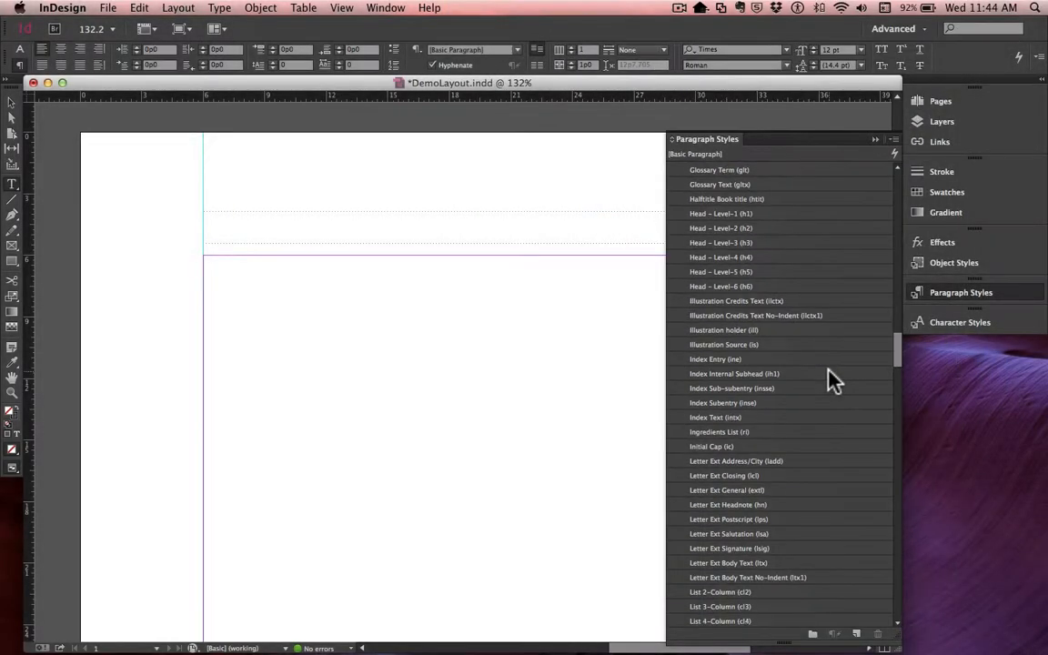
scroll(830, 375, down, 15)
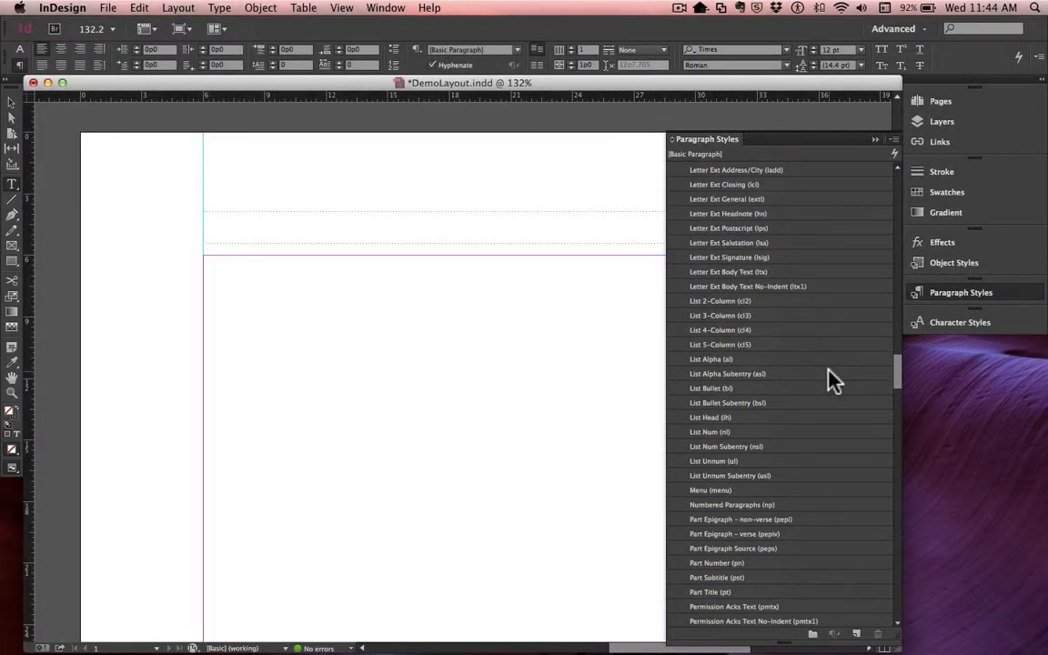
scroll(831, 380, down, 6)
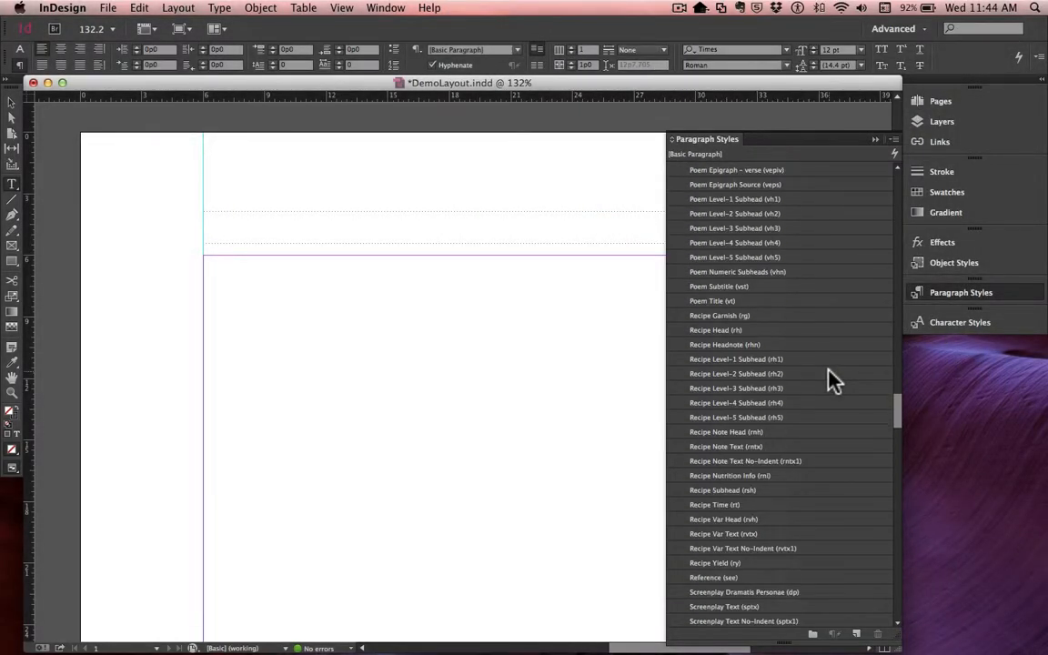
Choose DemoDupe.docx as the file to place in the layout, with Show Import Options enabled.
click(109, 9)
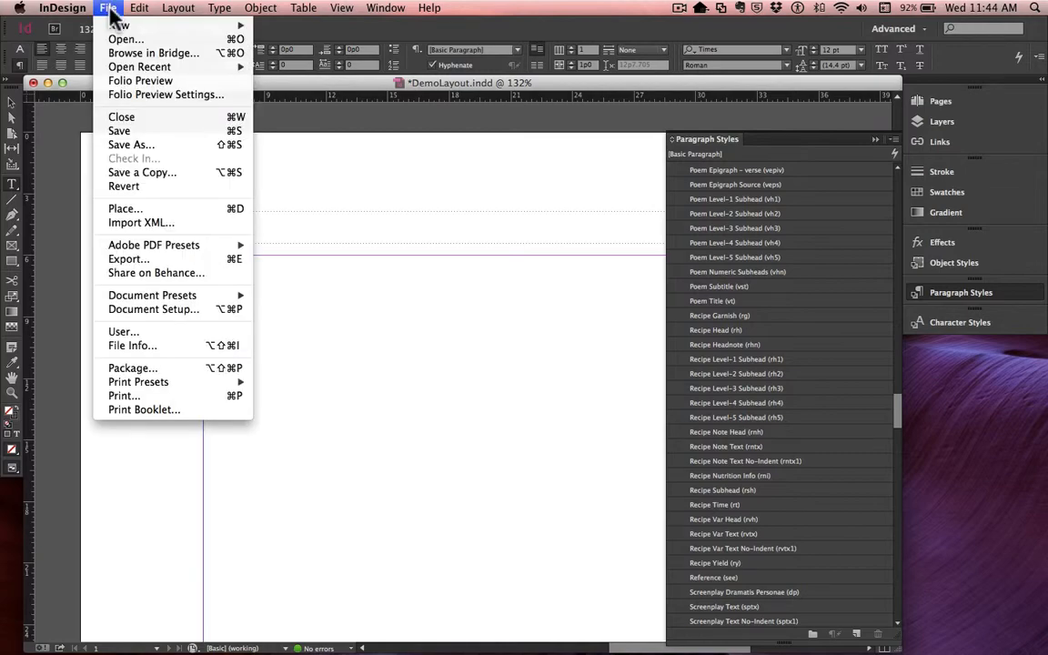
click(138, 209)
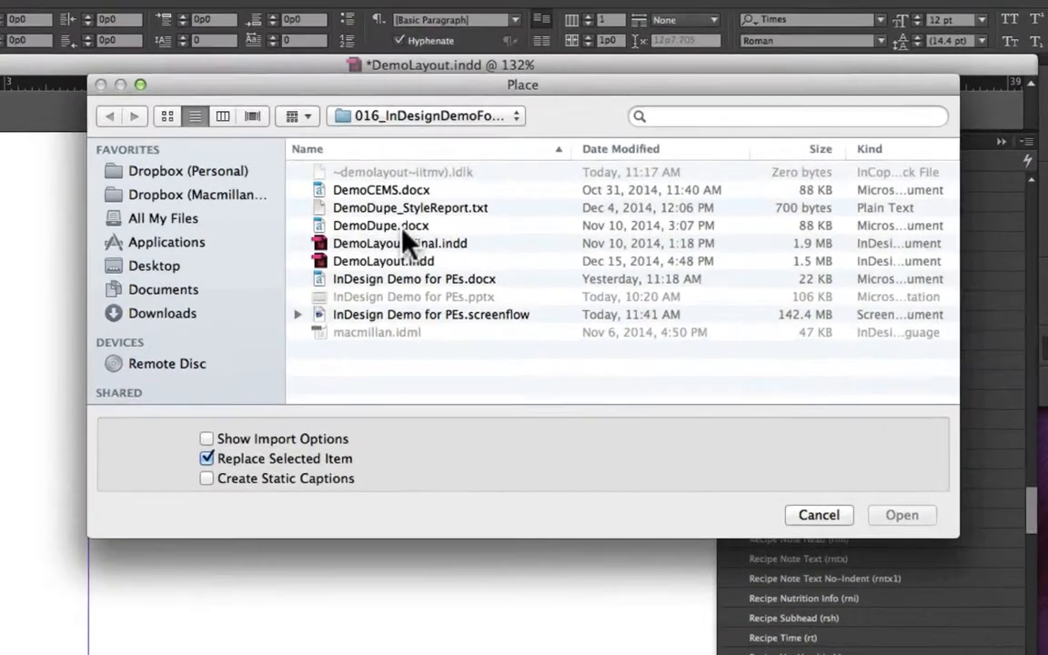
click(417, 206)
click(155, 488)
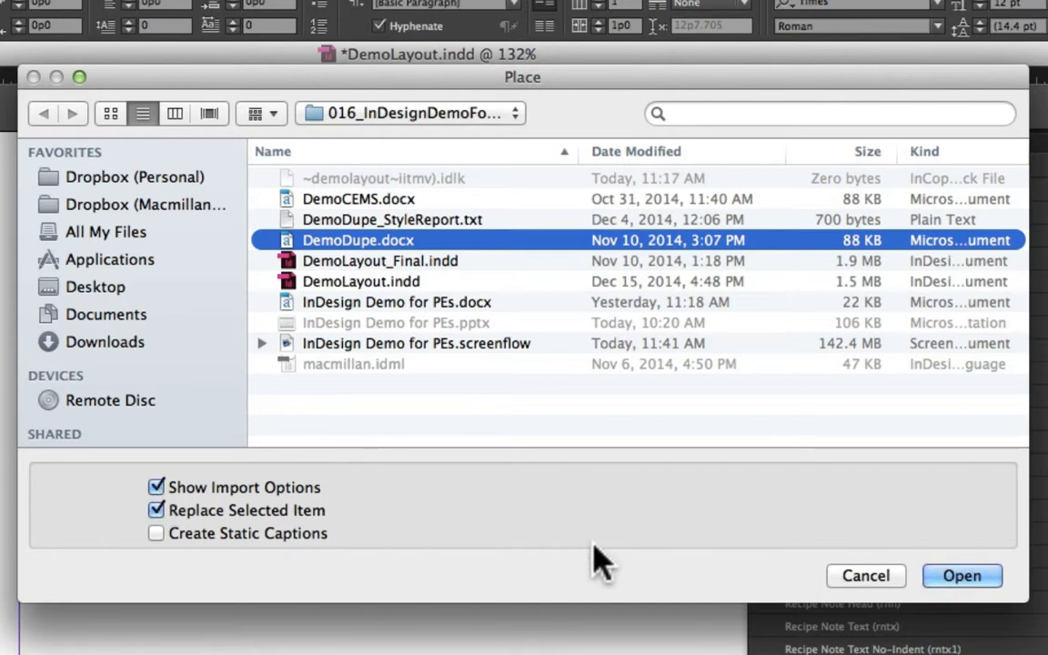
click(982, 576)
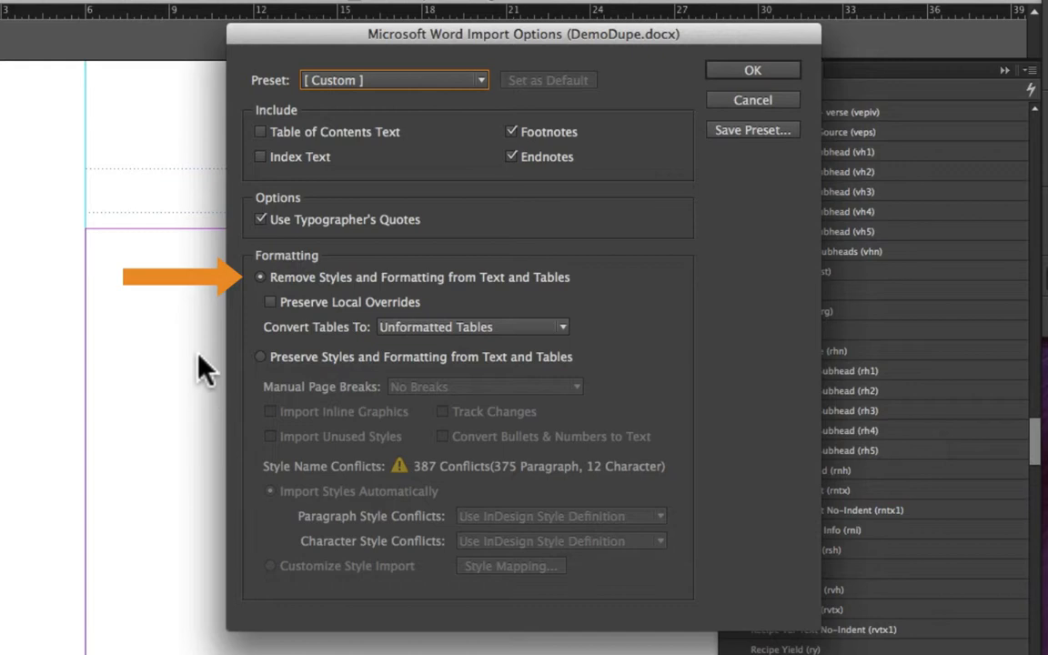
Set the Word import to preserve styles and formatting from text and tables, with manual page breaks set to Preserve Page Breaks.
click(260, 358)
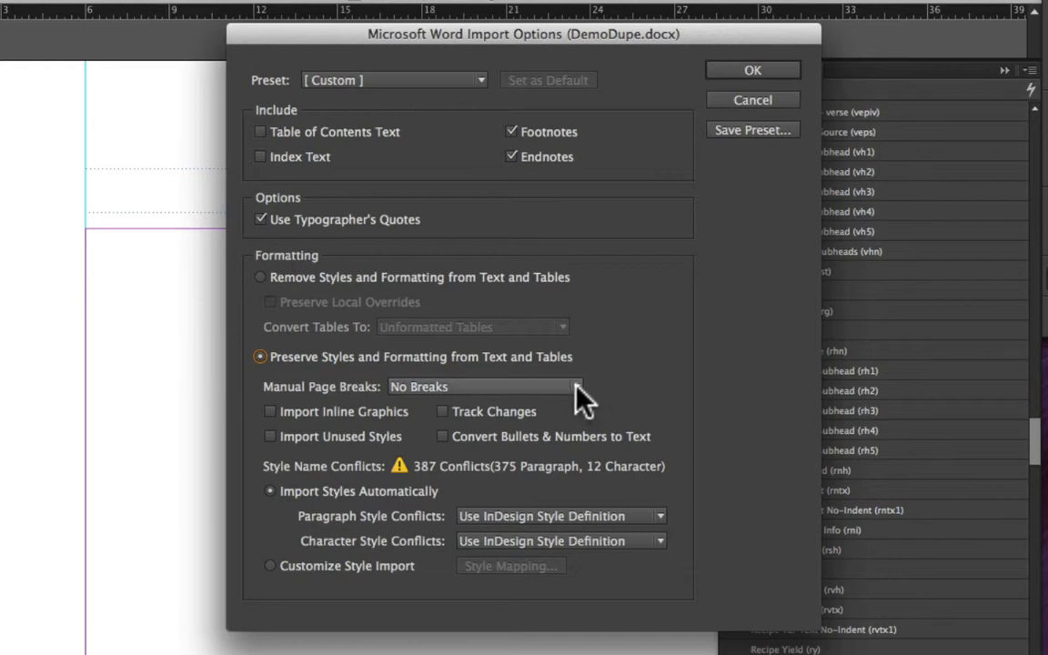
click(575, 390)
click(563, 404)
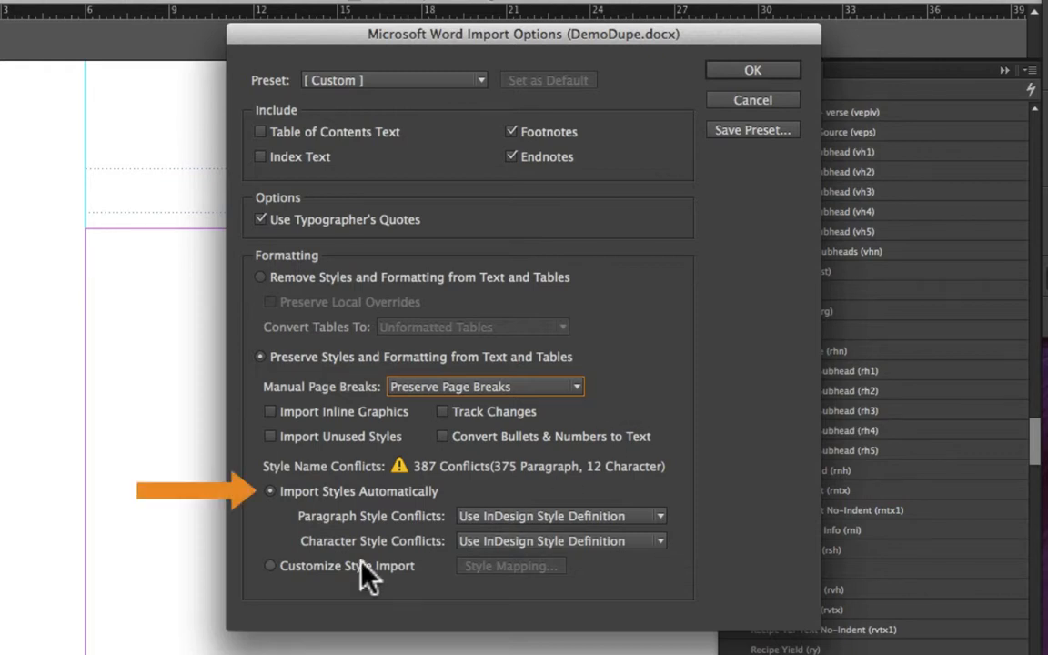
Import styles automatically, resolving paragraph style conflicts with Use InDesign Style Definition, and place the text within the first page's margins.
click(270, 492)
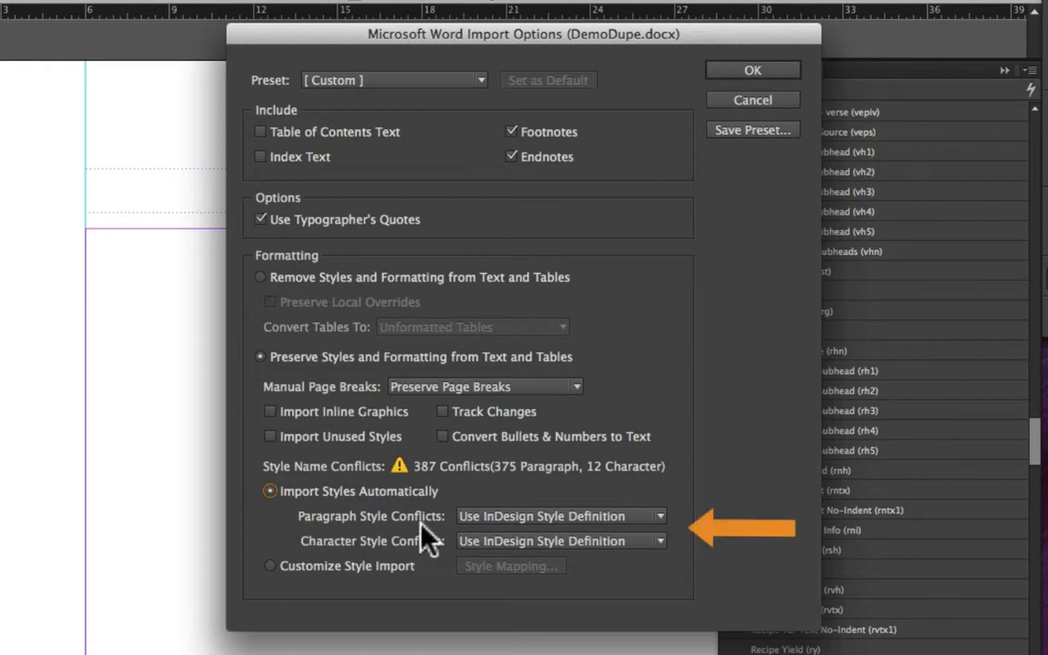
click(661, 516)
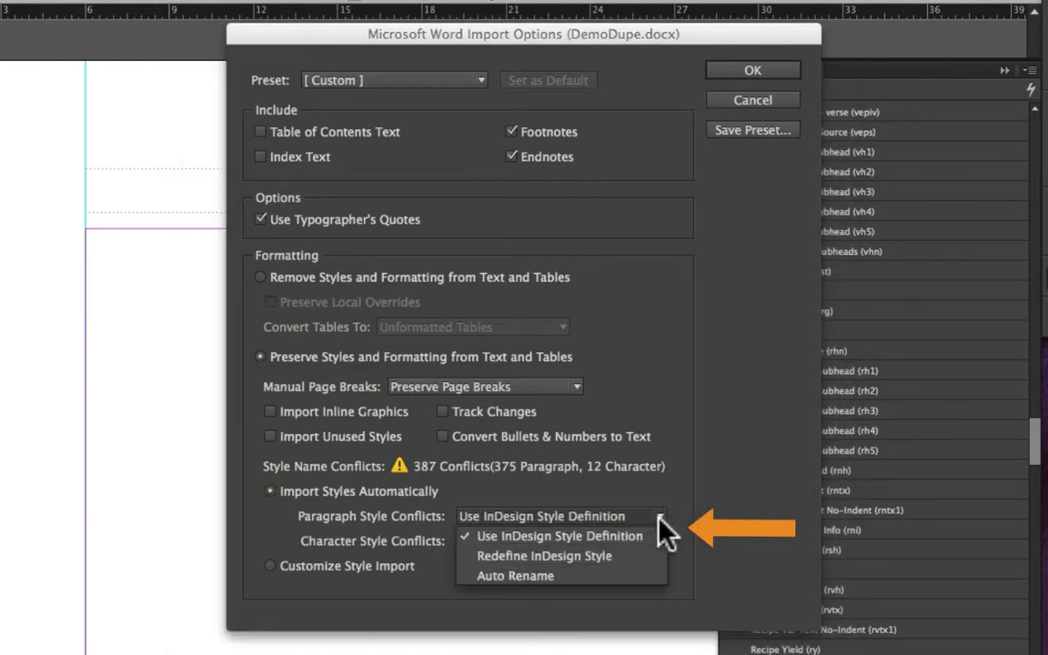
click(665, 535)
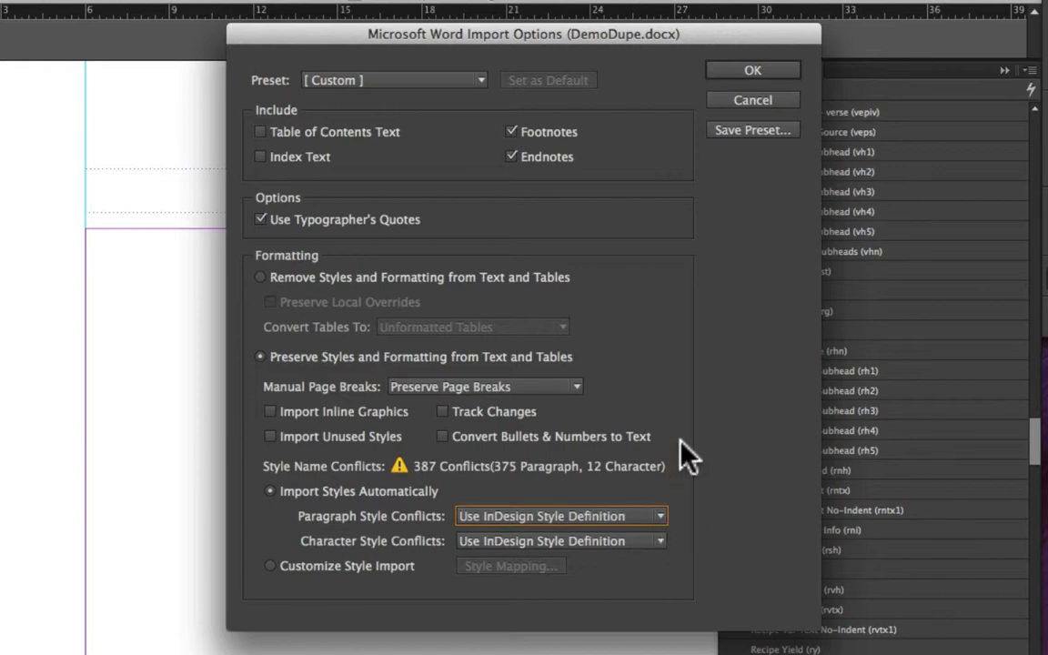
click(732, 70)
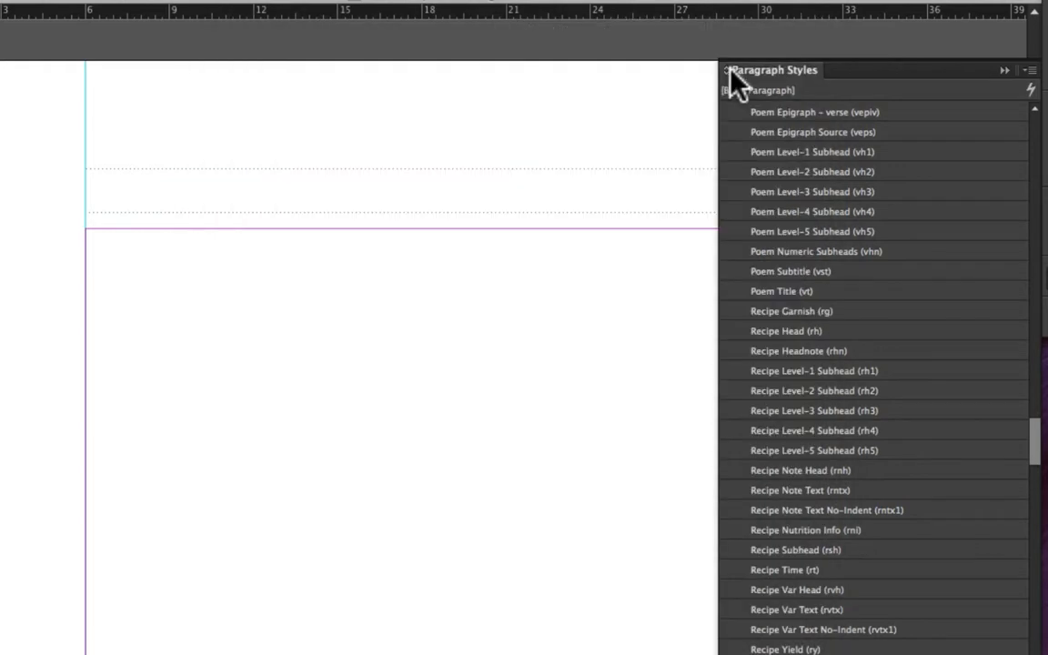
click(278, 297)
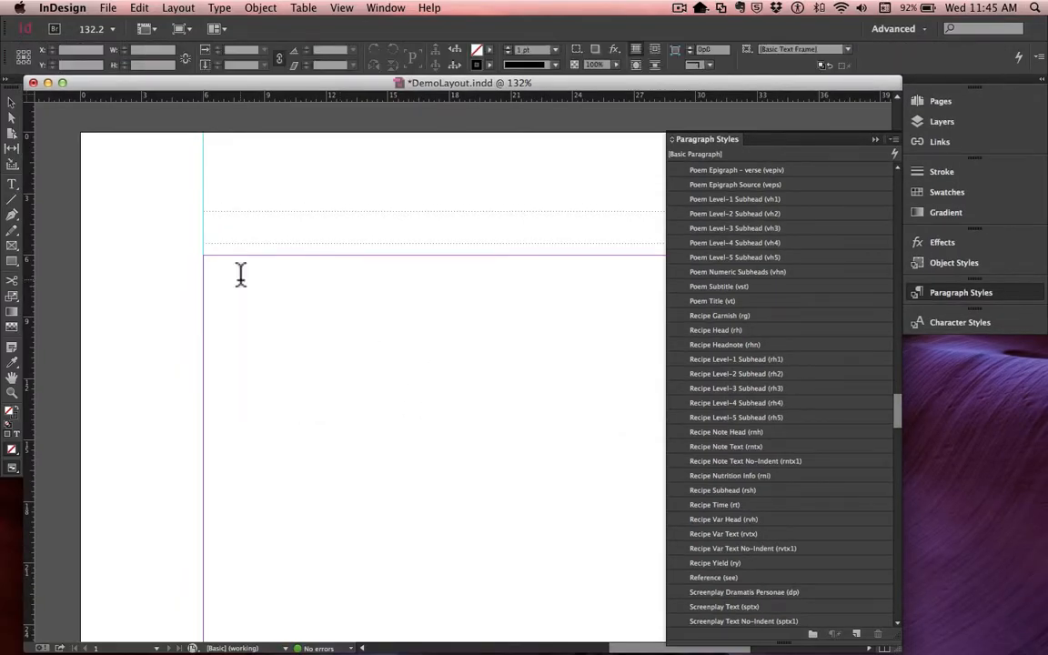
Look over the placed manuscript across the following pages and back at the chapter opening.
scroll(328, 382, down, 10)
scroll(343, 401, down, 20)
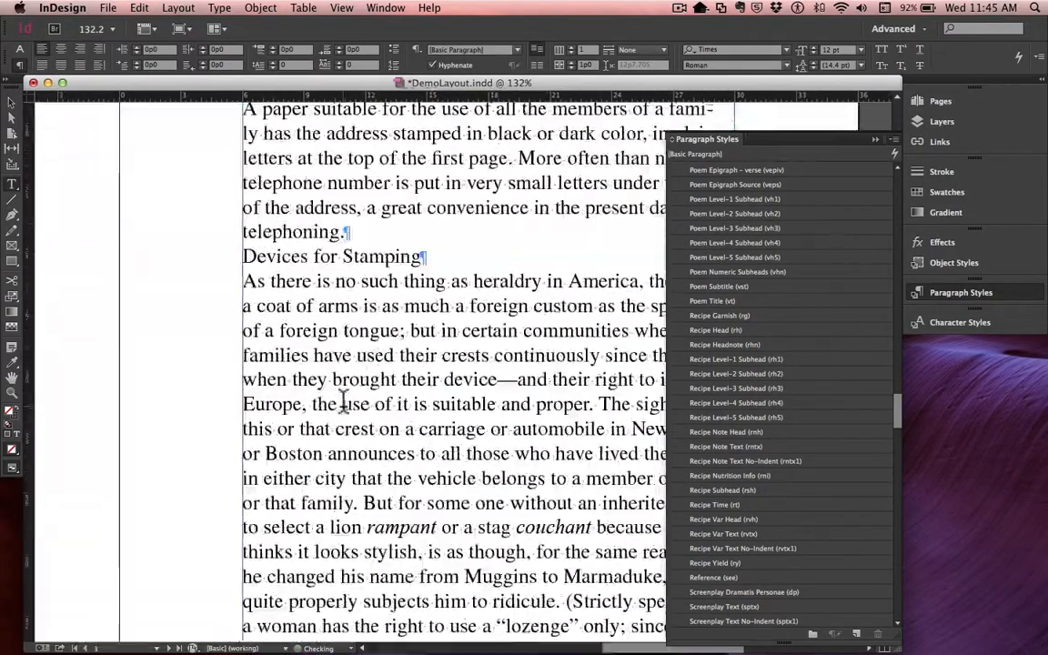
scroll(343, 401, up, 20)
scroll(343, 401, up, 10)
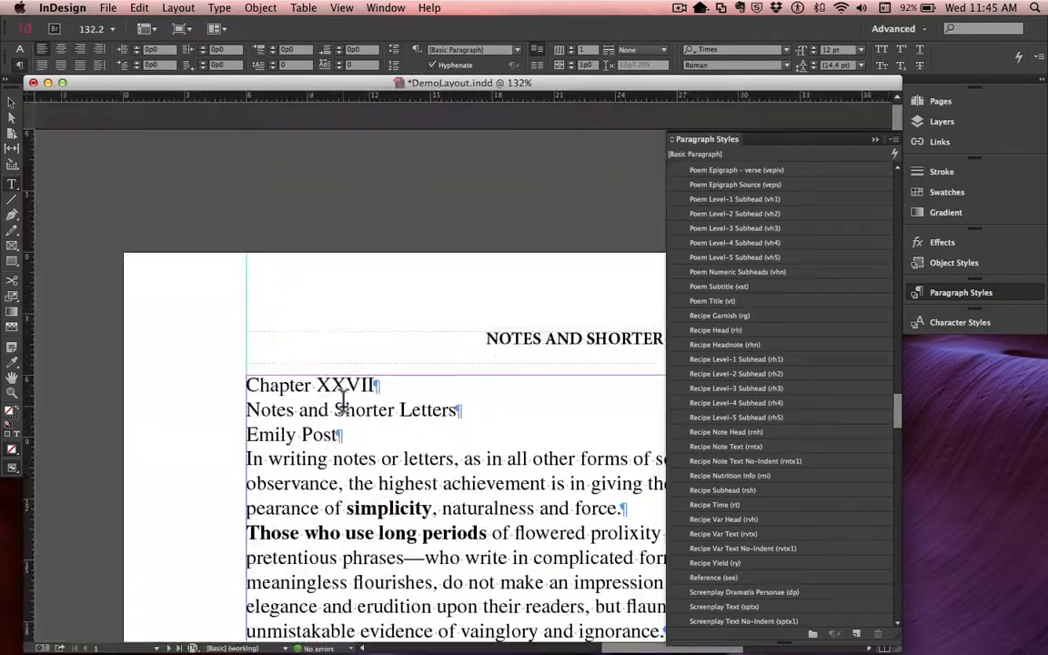
scroll(343, 401, down, 3)
scroll(343, 402, up, 3)
scroll(343, 401, right, 2)
scroll(343, 401, up, 1)
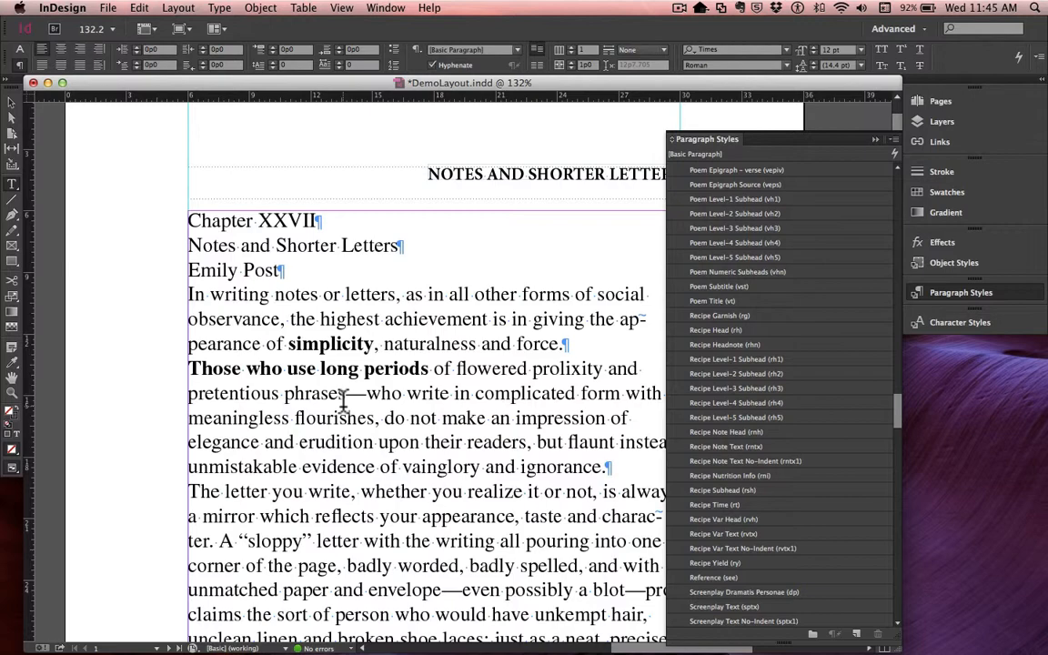
Check which paragraph styles are applied to the chapter number, the chapter title and the opening text paragraph.
click(250, 214)
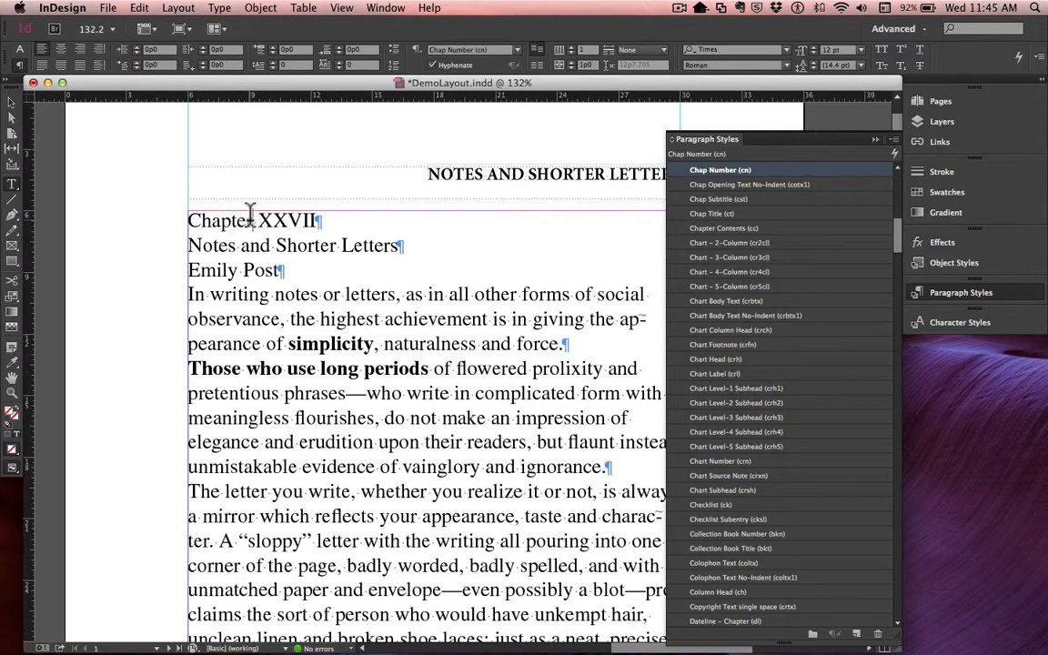
double_click(255, 245)
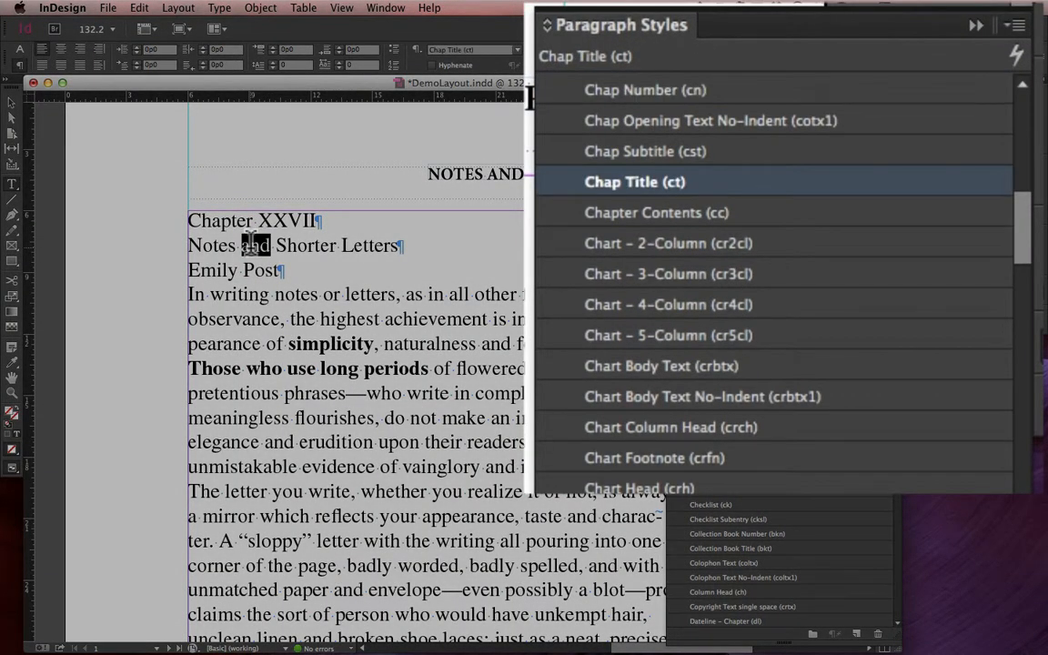
double_click(250, 298)
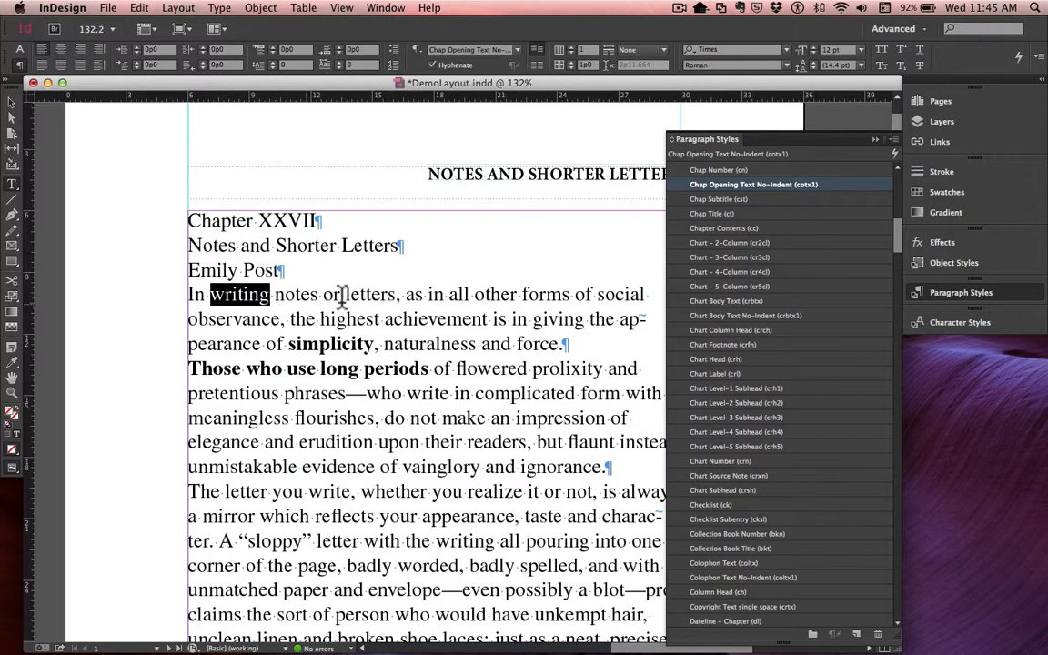
Examine the bold phrase "Those who use long periods" and the bold word "simplicity" in the opening paragraphs.
double_click(205, 368)
drag(308, 363, 431, 369)
click(434, 368)
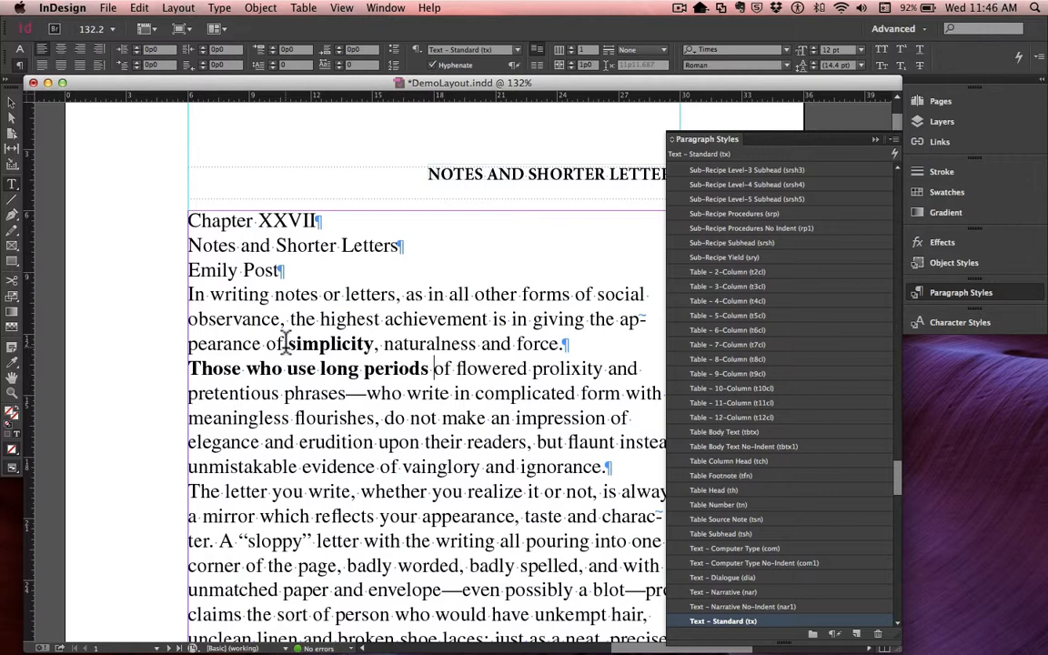
drag(287, 343, 382, 344)
key(super+shift+b)
click(382, 344)
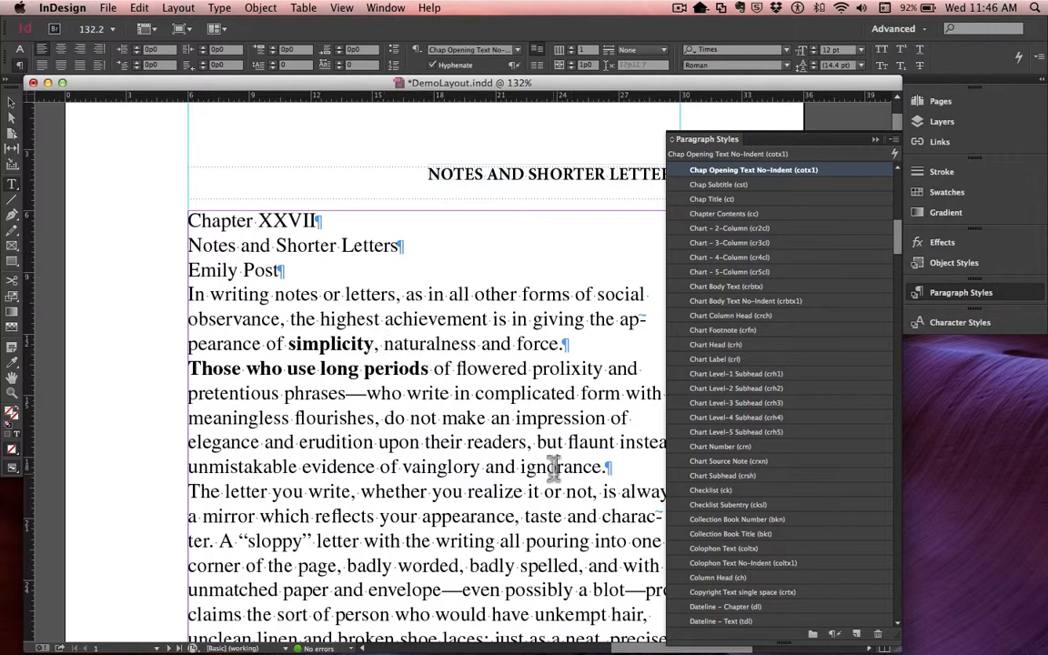
Clear the formatting overrides throughout the whole story text.
key(super+a)
click(833, 634)
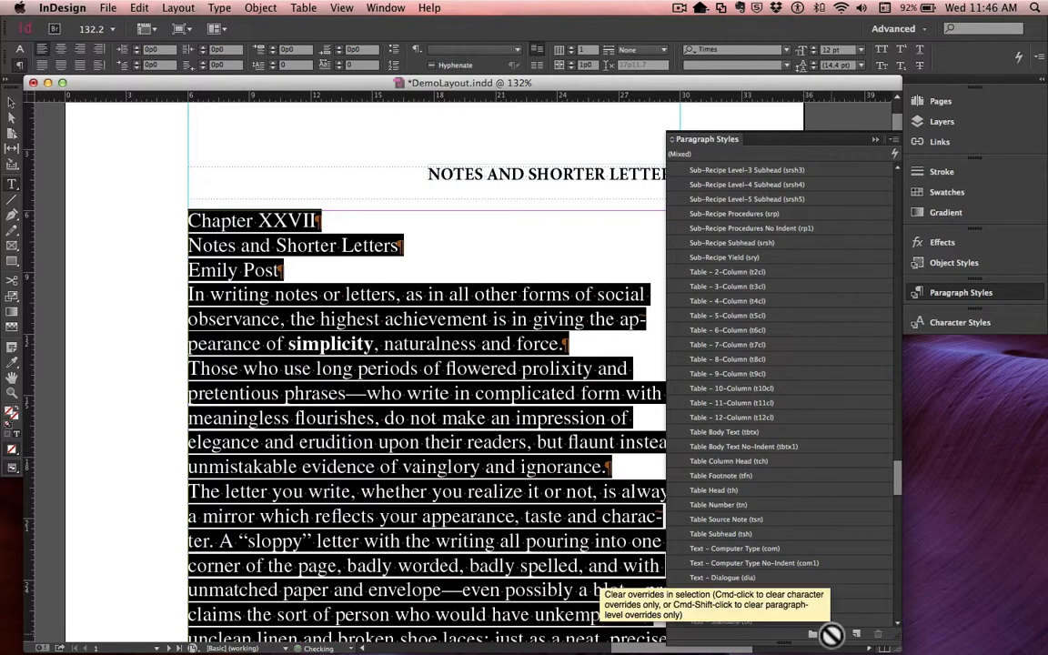
click(527, 466)
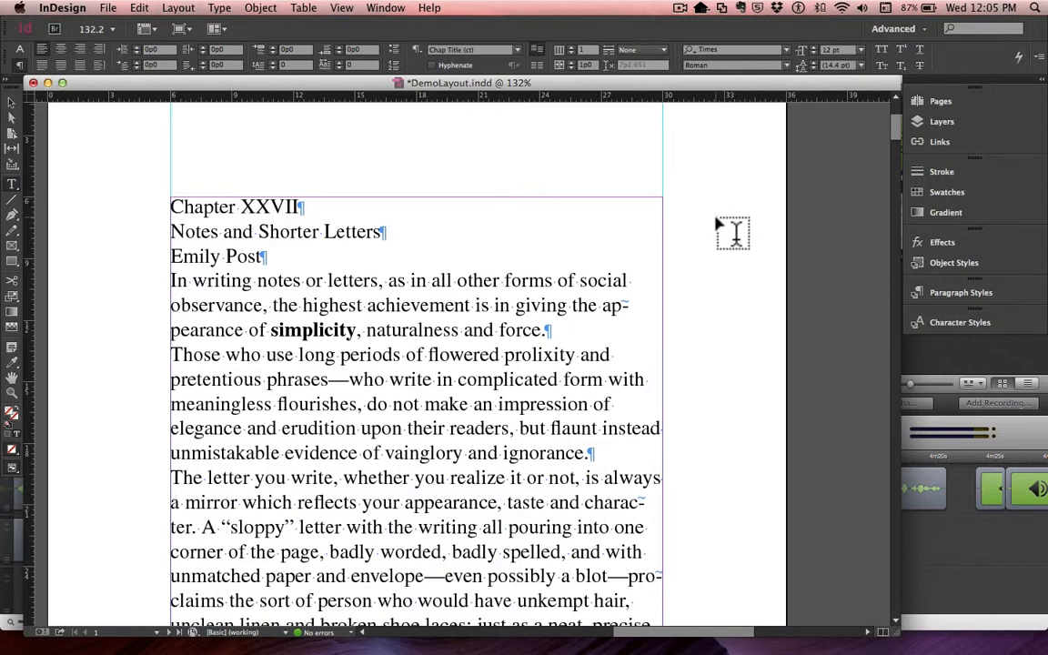
Check the running heads on the second and third pages, and change "Shorter" to "Longer" in the chapter title.
scroll(717, 222, down, 15)
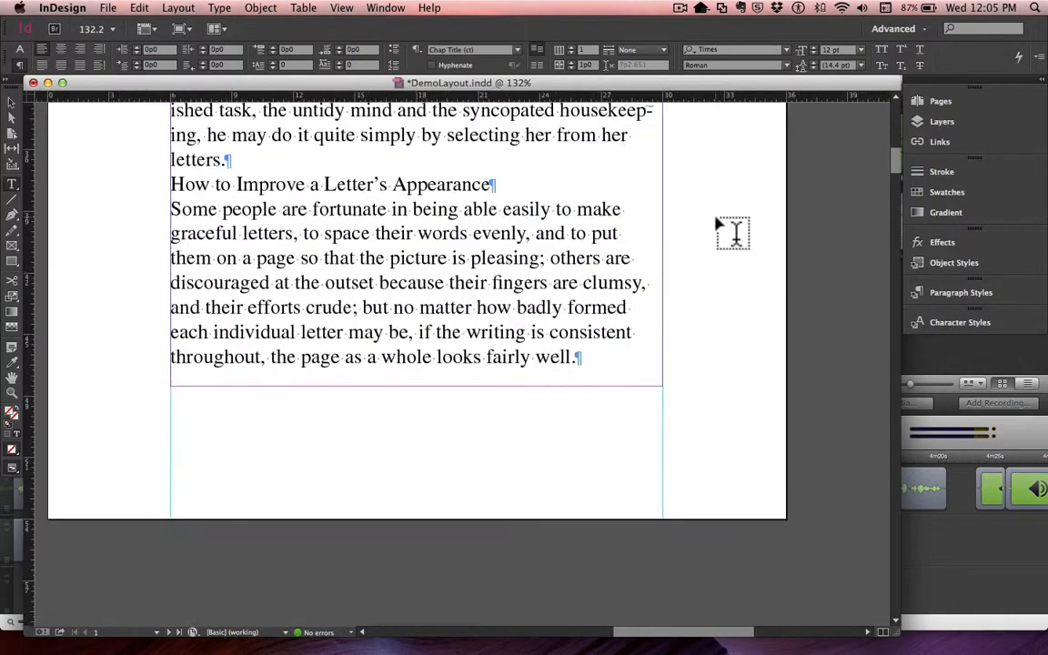
scroll(717, 222, down, 8)
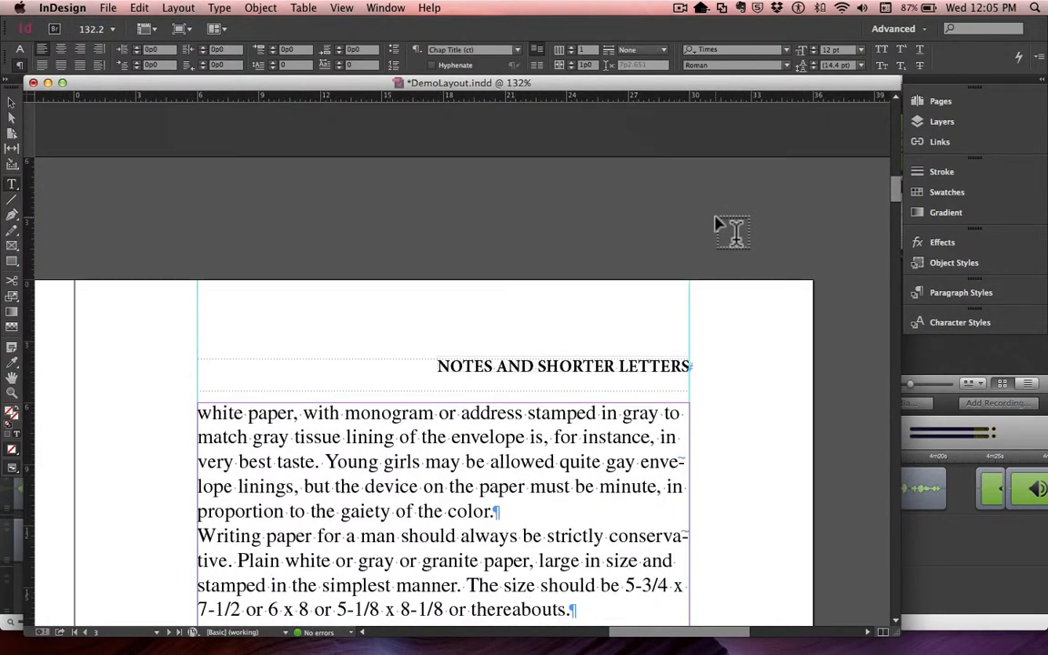
scroll(717, 222, left, 10)
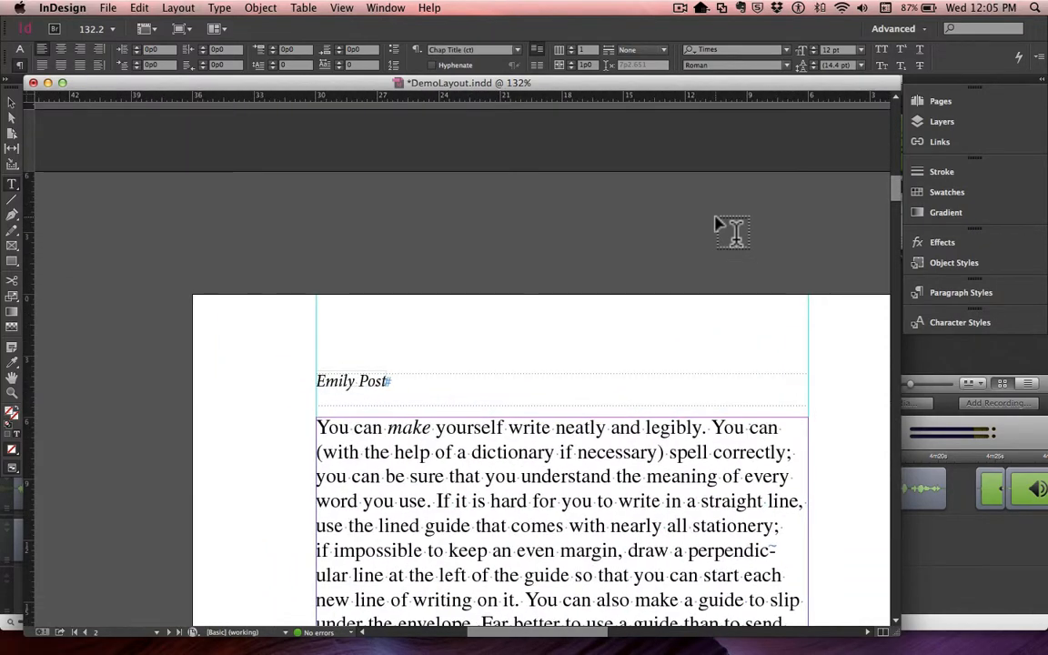
scroll(717, 222, right, 10)
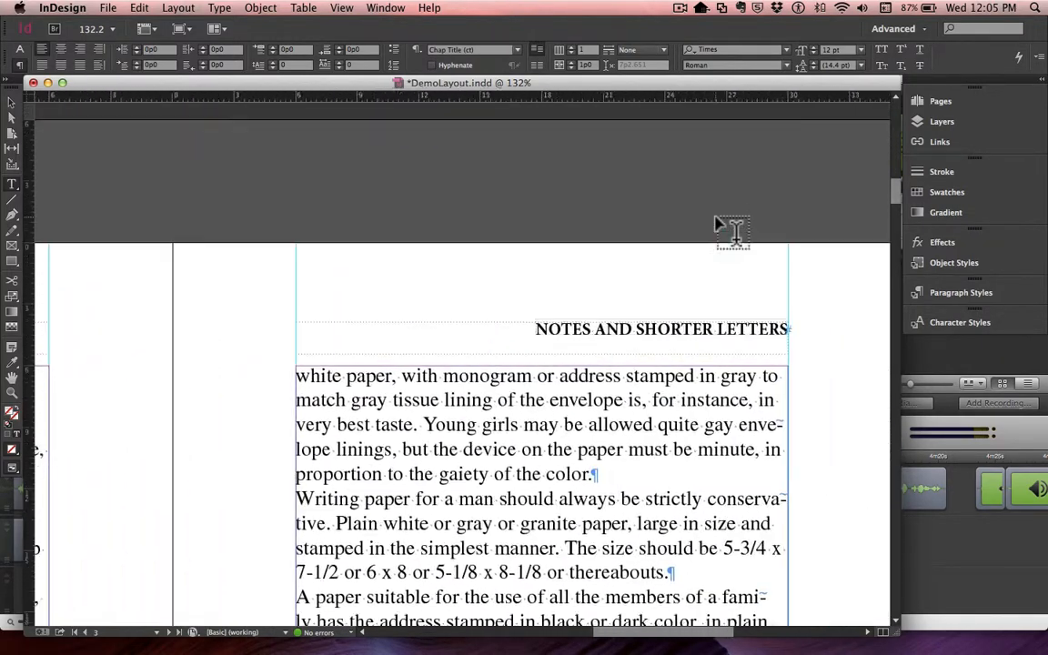
scroll(719, 223, up, 10)
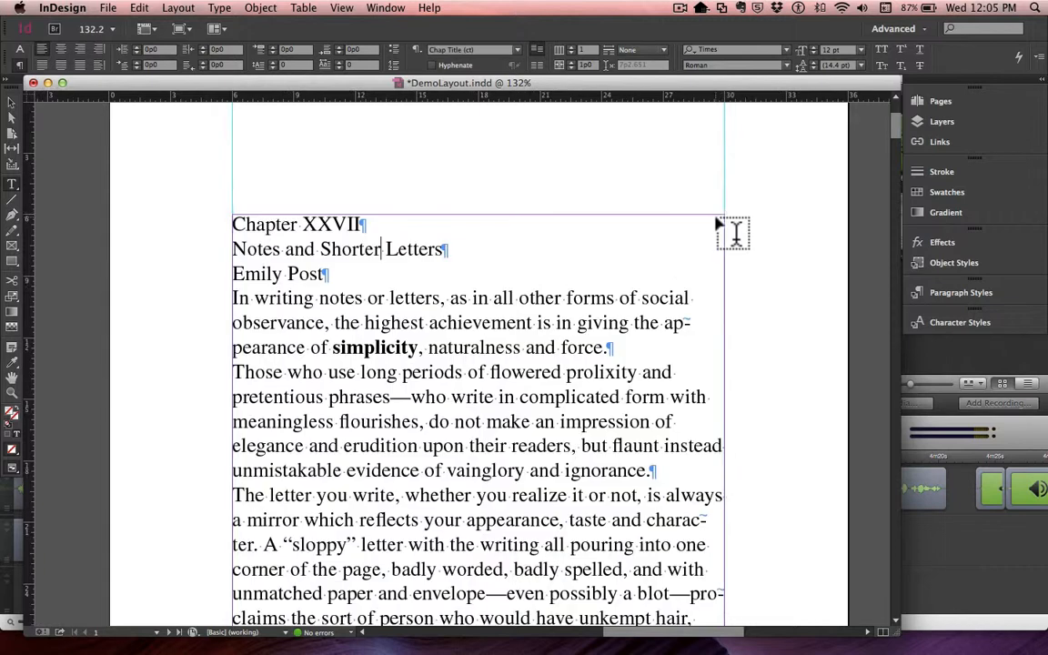
click(373, 250)
text(Longer)
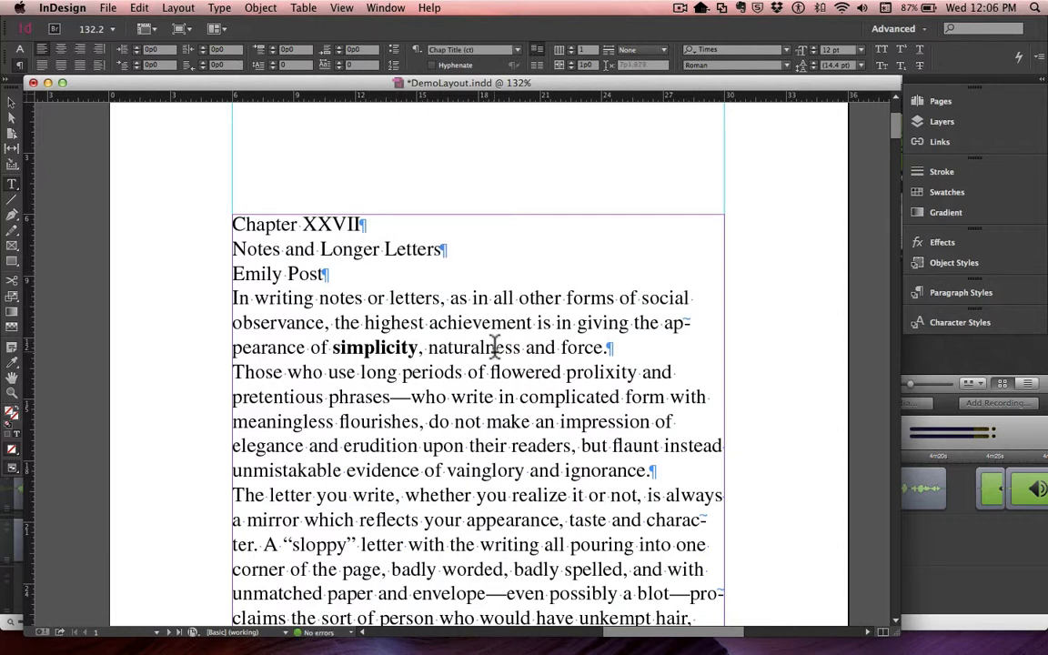
Check that the running head on the third page matches the edited chapter title, and return to the chapter opening.
scroll(494, 346, down, 15)
scroll(495, 345, down, 5)
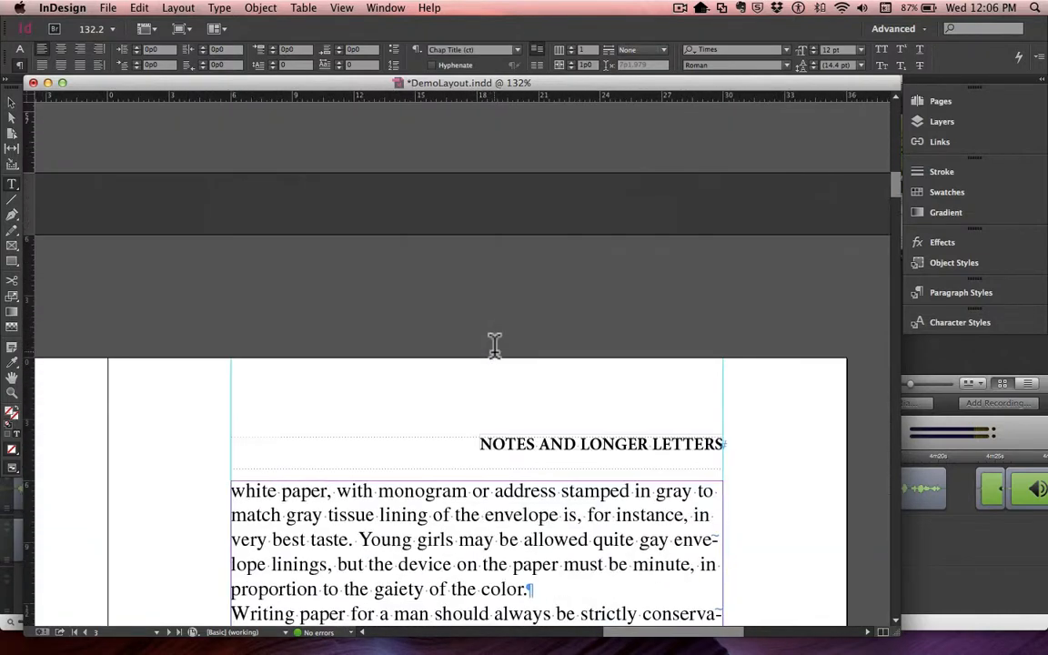
scroll(494, 346, up, 20)
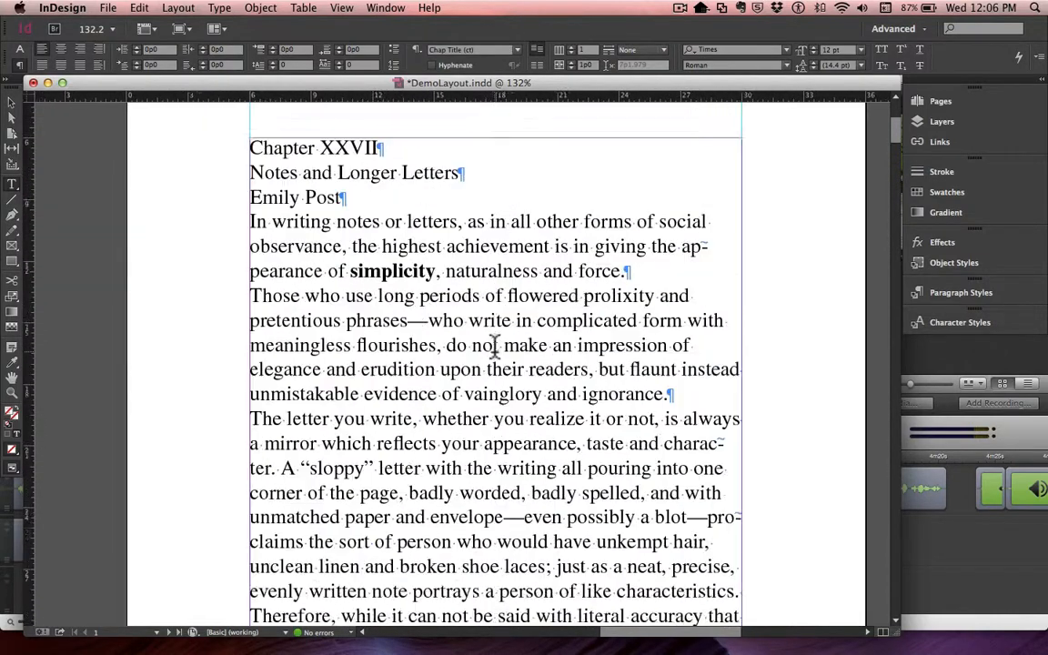
Select all unused paragraph styles, move them into the Unused Styles group, and collapse that group.
double_click(375, 213)
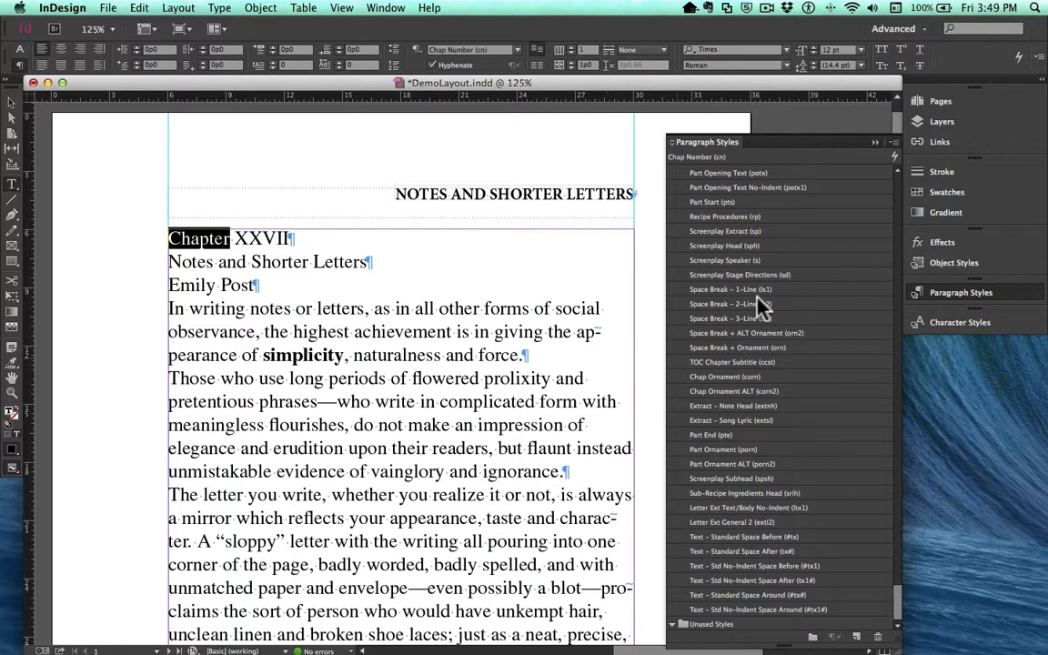
click(894, 143)
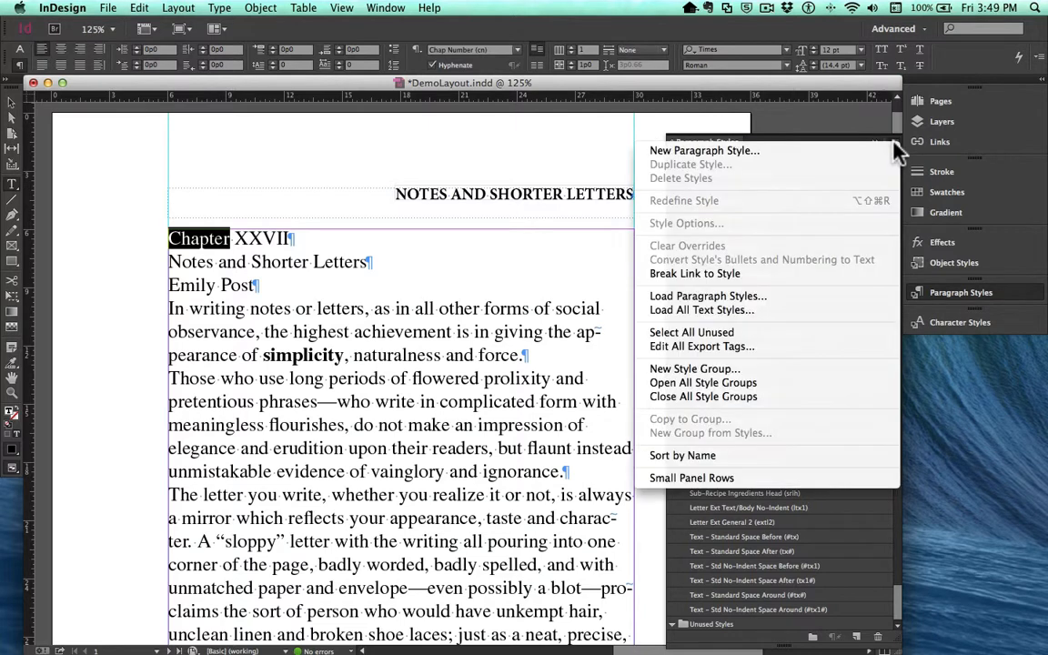
click(719, 333)
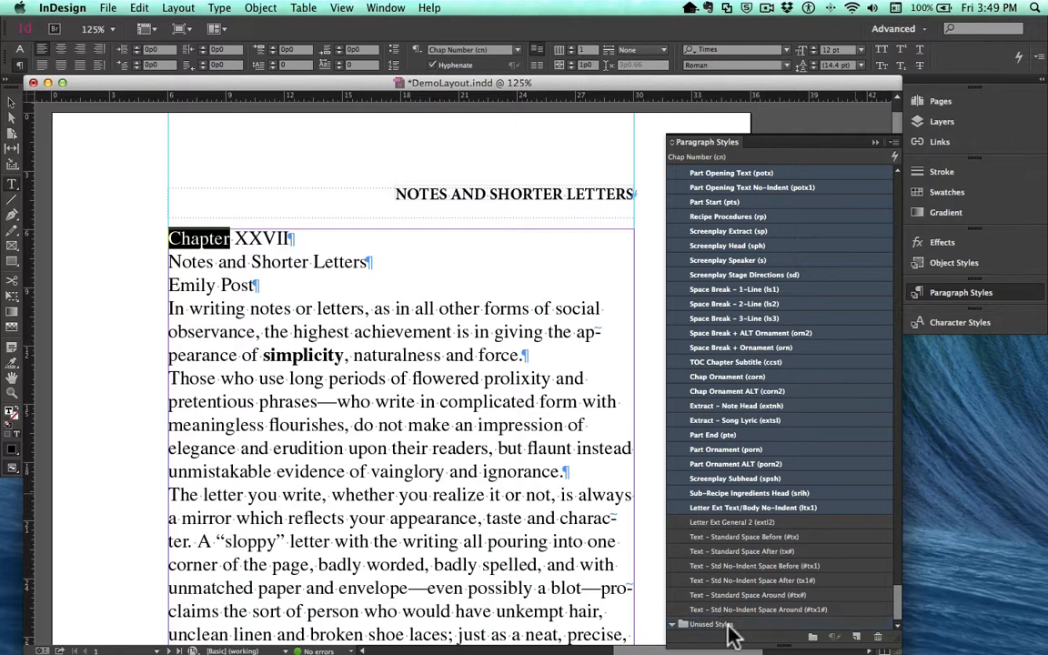
drag(729, 626, 728, 625)
scroll(723, 511, up, 2)
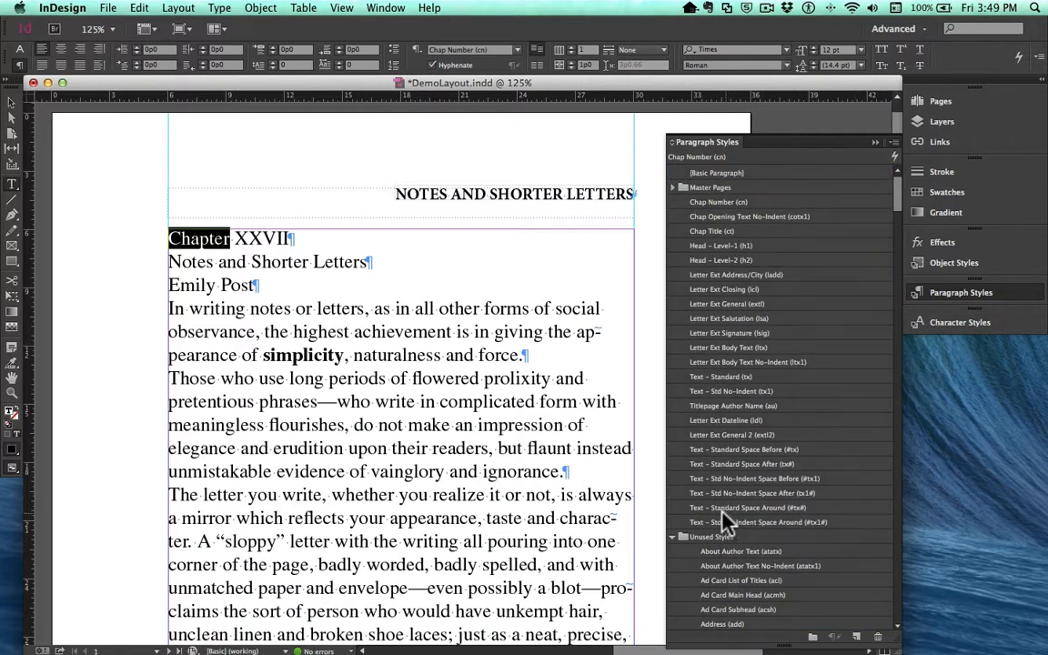
click(675, 537)
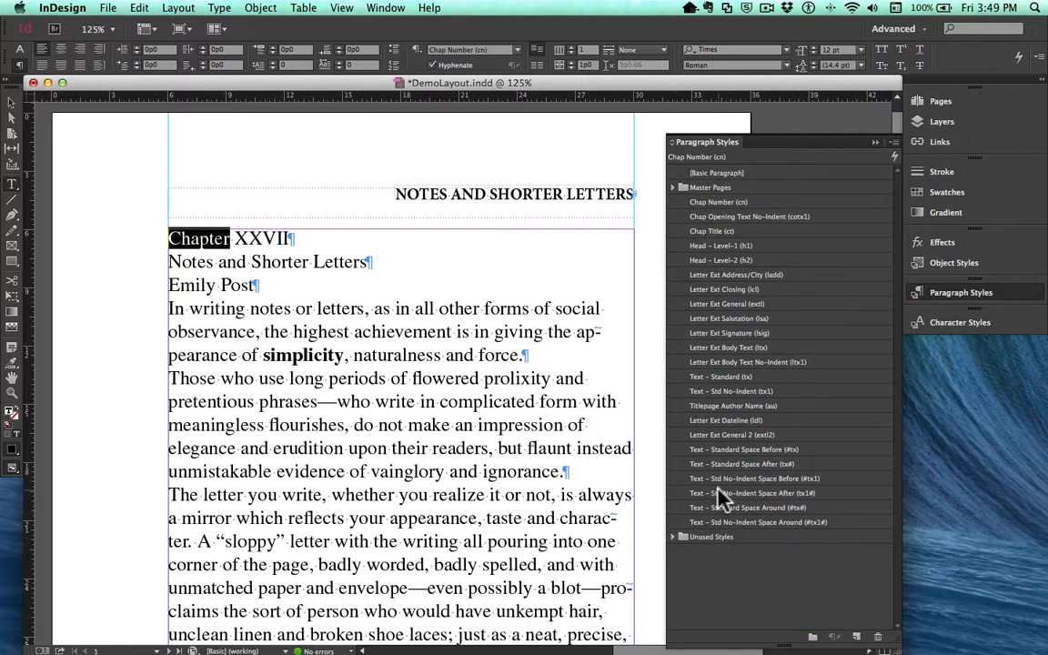
click(674, 537)
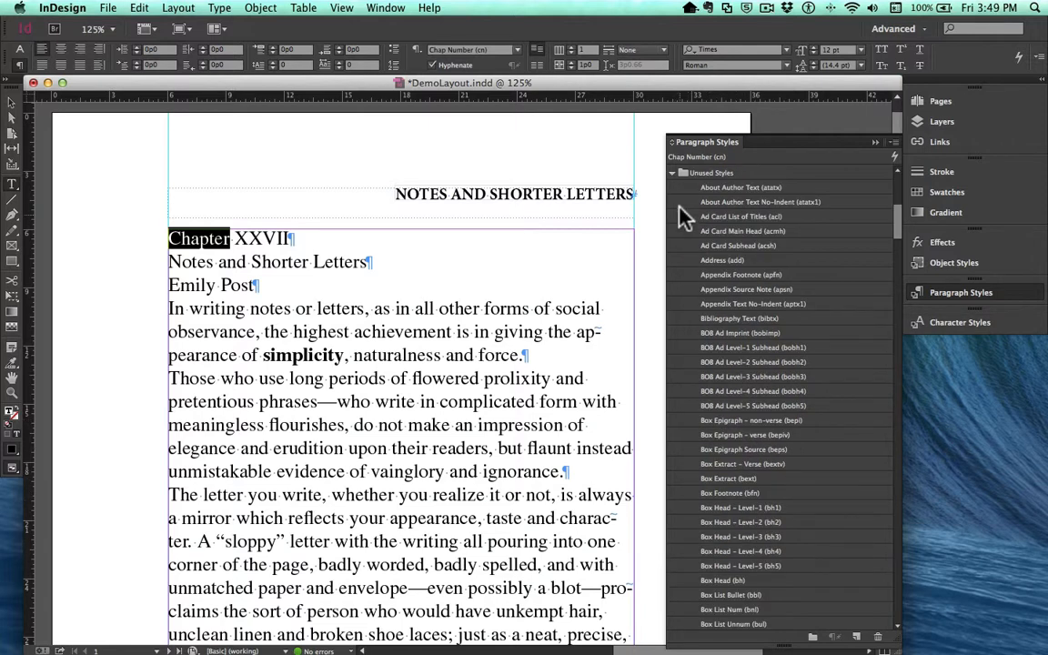
click(674, 173)
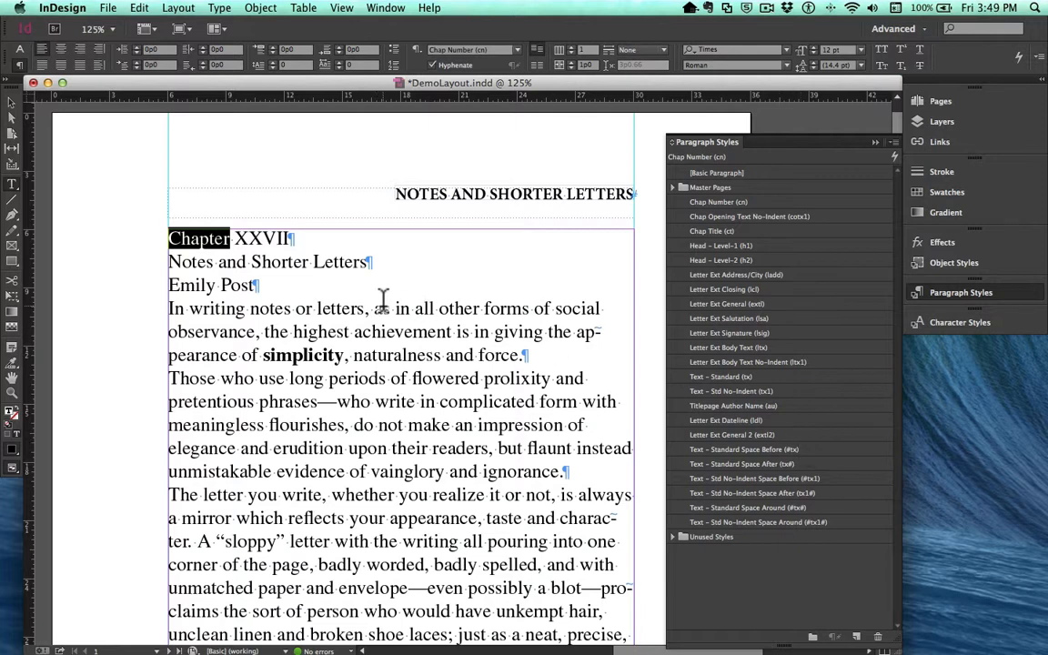
Open the options of the chapter number's Chap Number (cn) style and look through its formatting categories up to Span Columns.
click(240, 238)
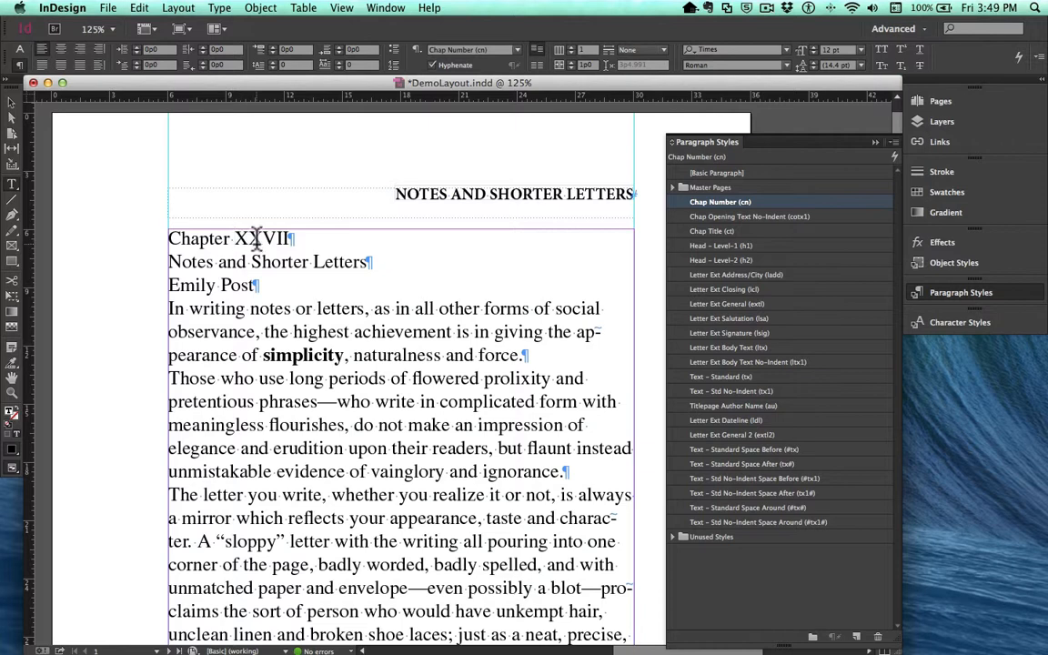
double_click(733, 202)
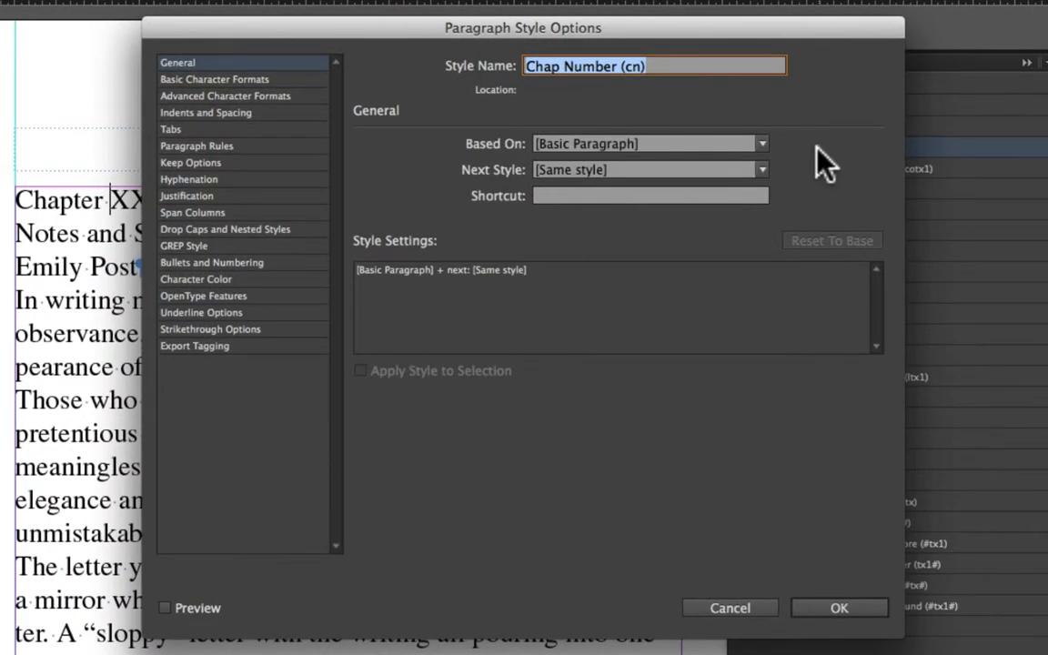
click(269, 81)
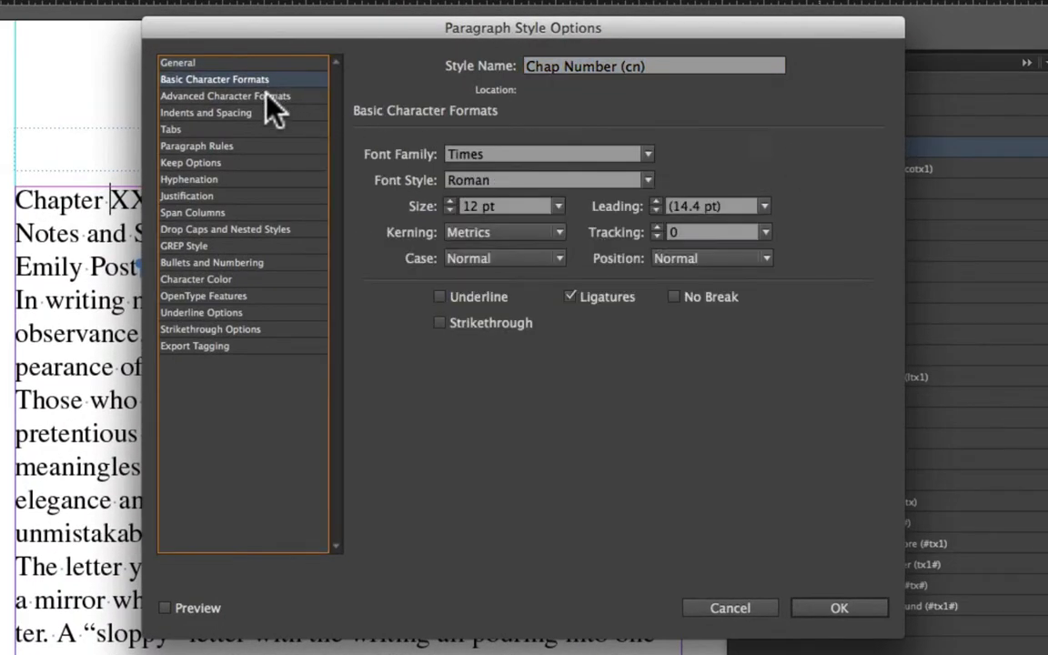
click(269, 97)
click(268, 113)
click(264, 130)
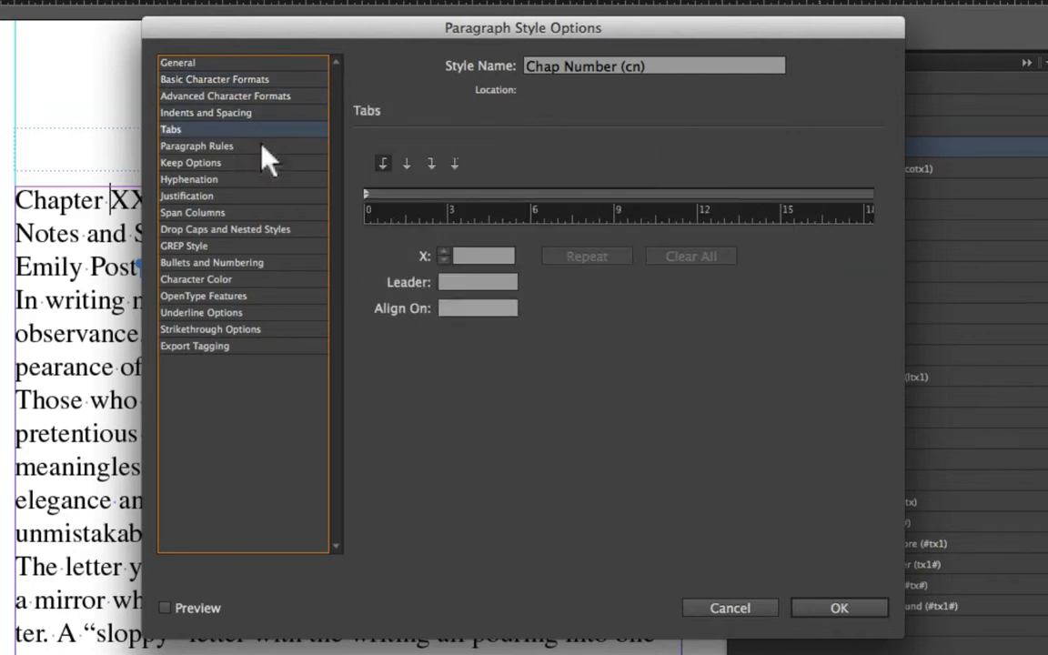
click(262, 146)
click(260, 163)
click(258, 179)
click(254, 196)
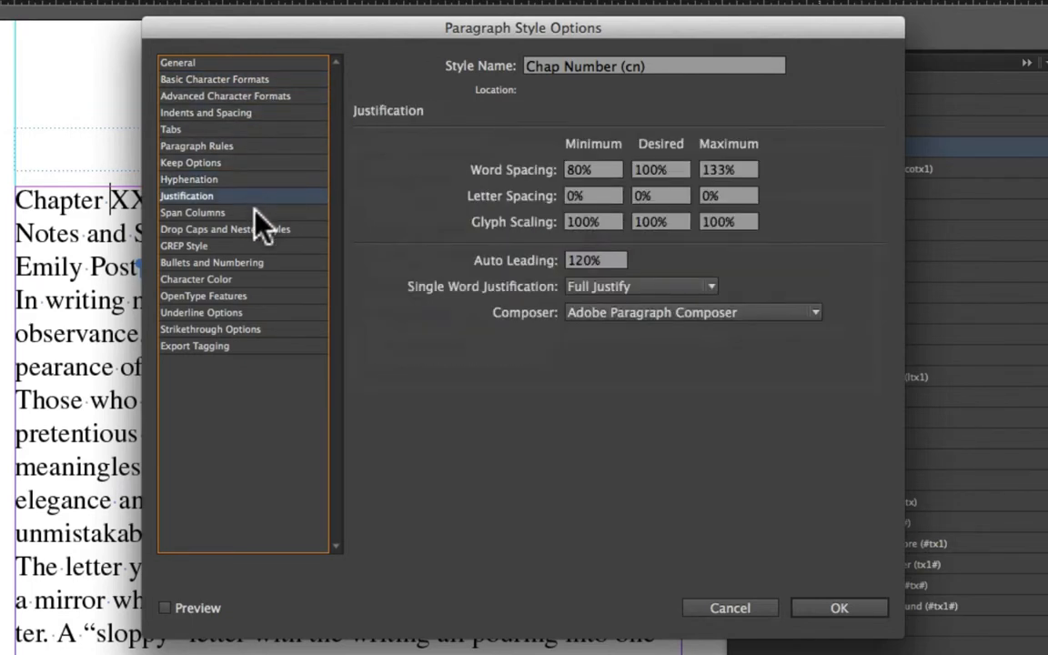
click(256, 212)
Set the Chap Number (cn) style to Minion Pro Bold Cond, 16 pt with 24 pt leading, in small caps.
click(262, 80)
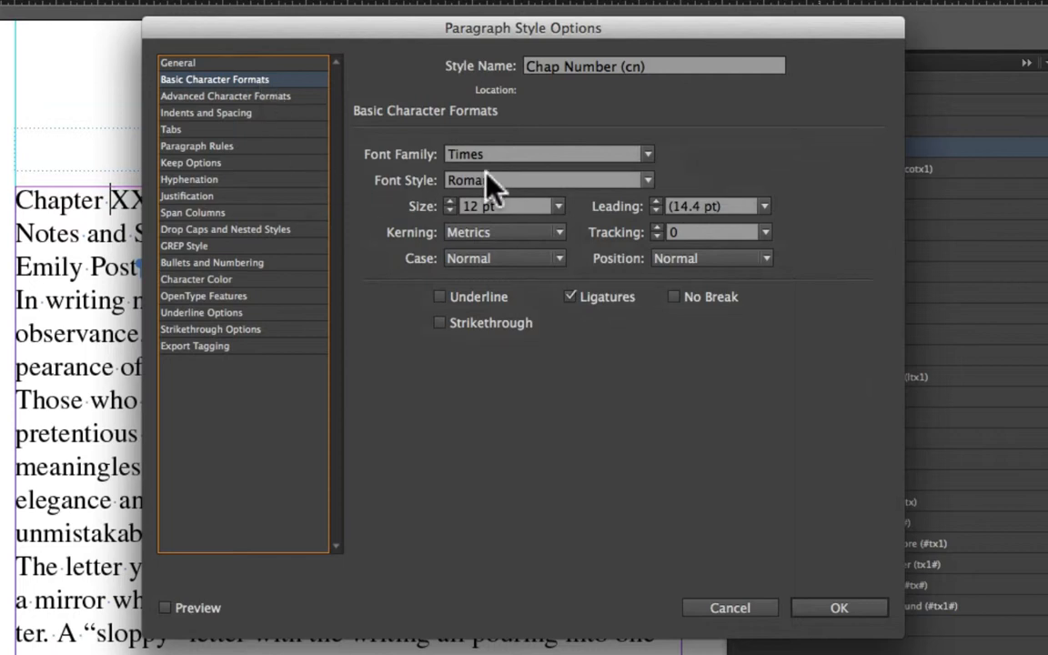
click(644, 155)
click(582, 176)
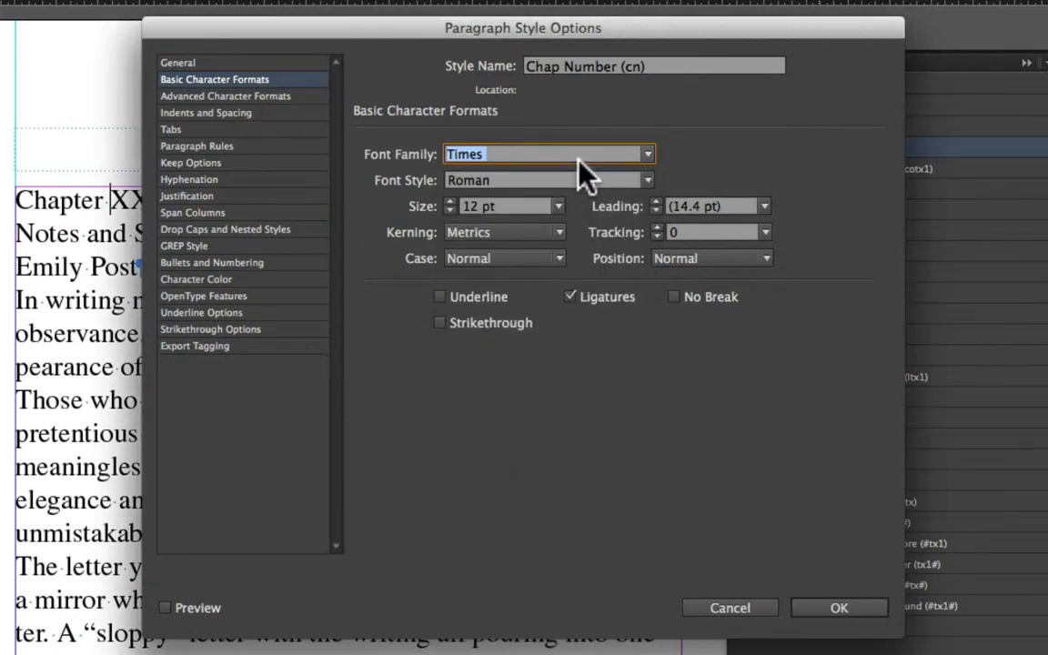
text(Minion Pro)
key(Tab)
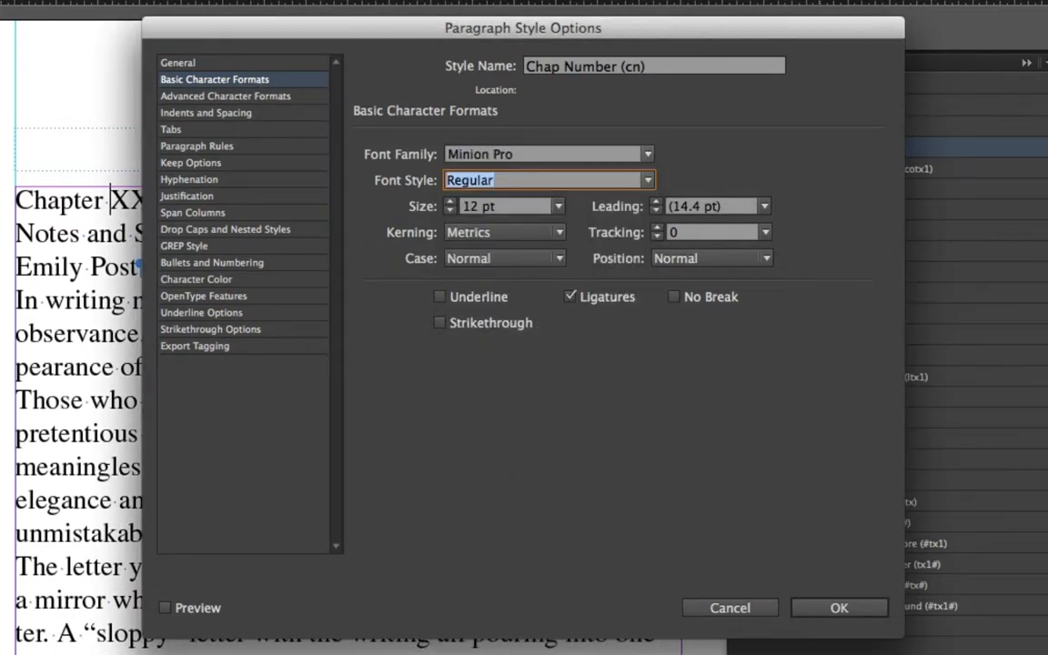
key(Tab)
text(16)
key(Tab)
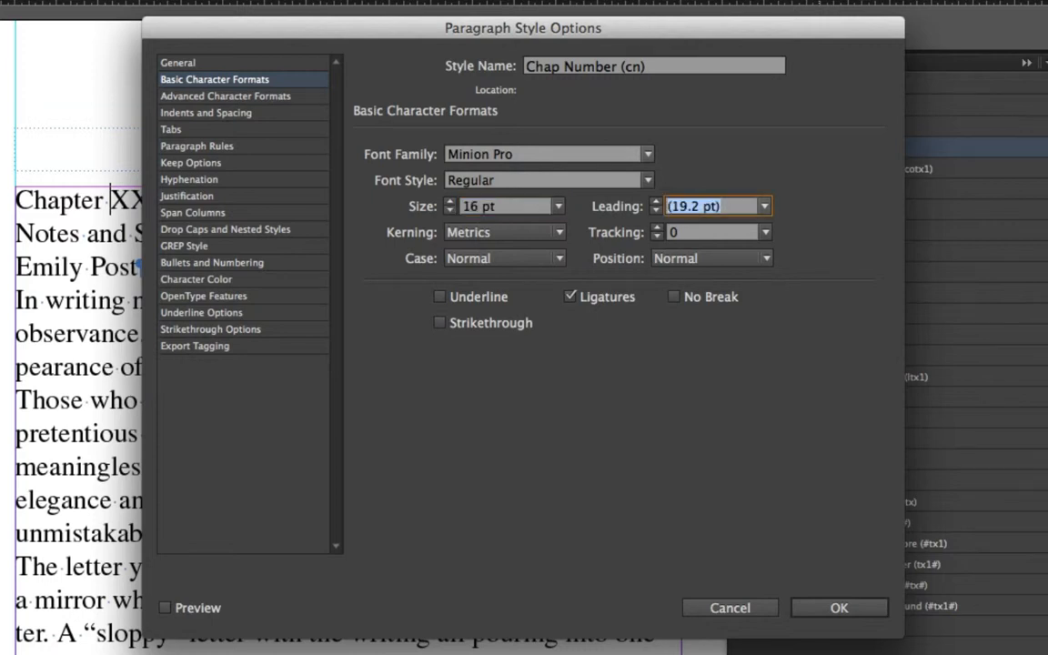
text(24)
key(Tab)
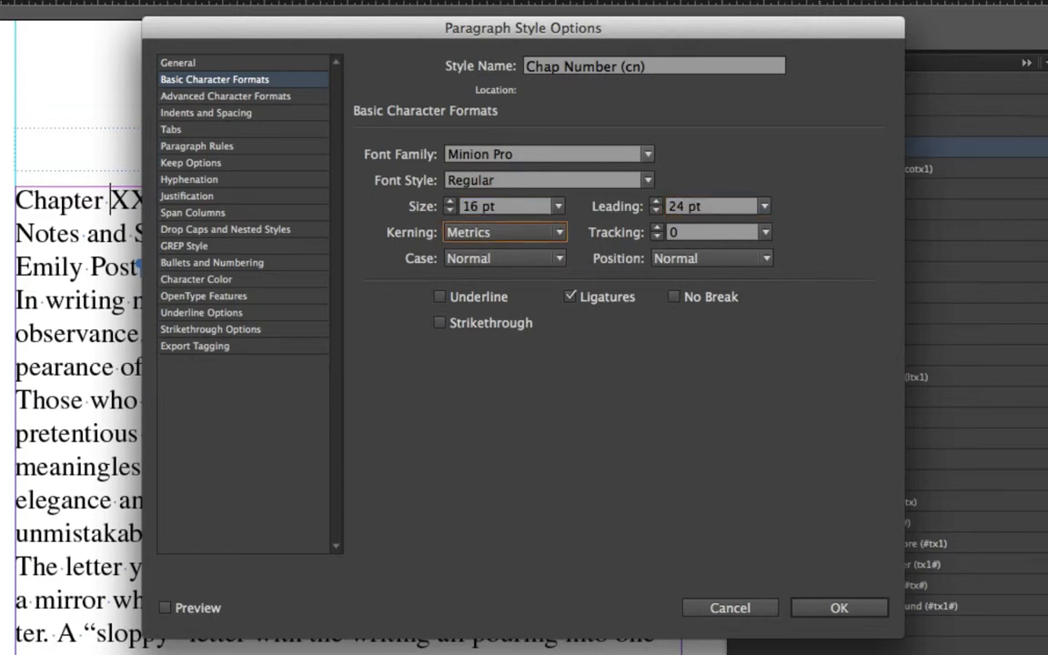
click(505, 258)
click(535, 370)
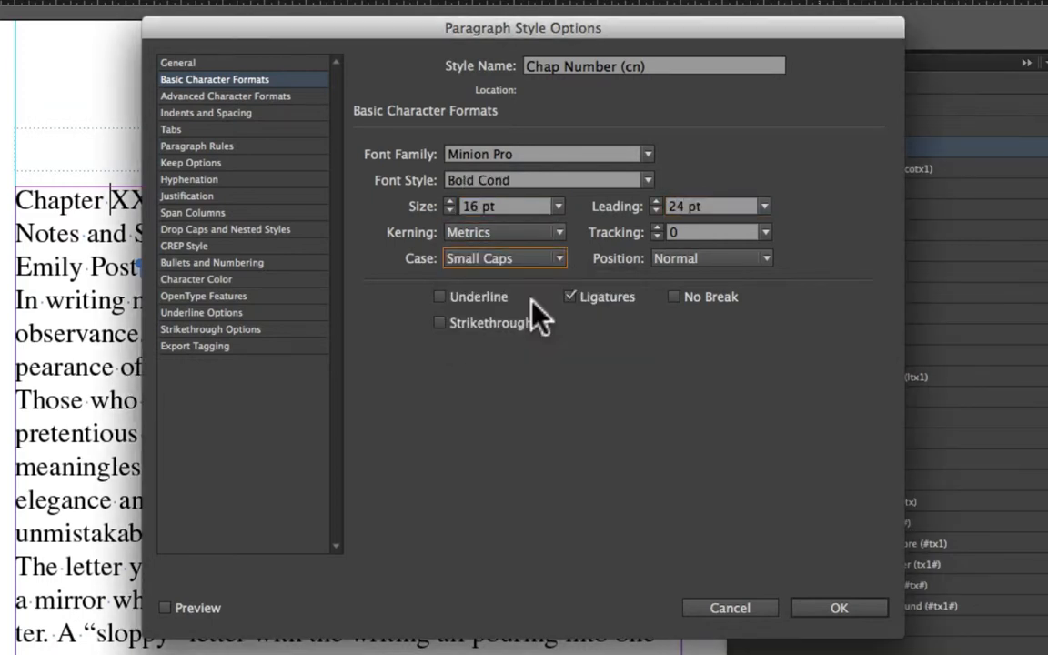
Center the alignment of the Chap Number (cn) style and apply its new settings.
click(232, 113)
click(546, 155)
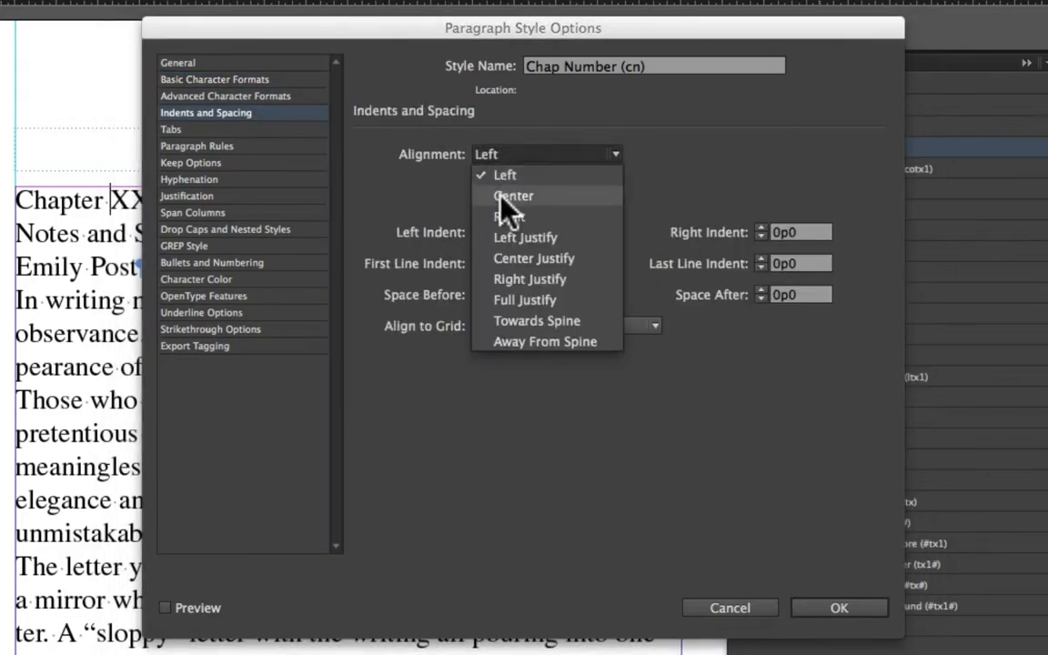
click(496, 194)
click(823, 607)
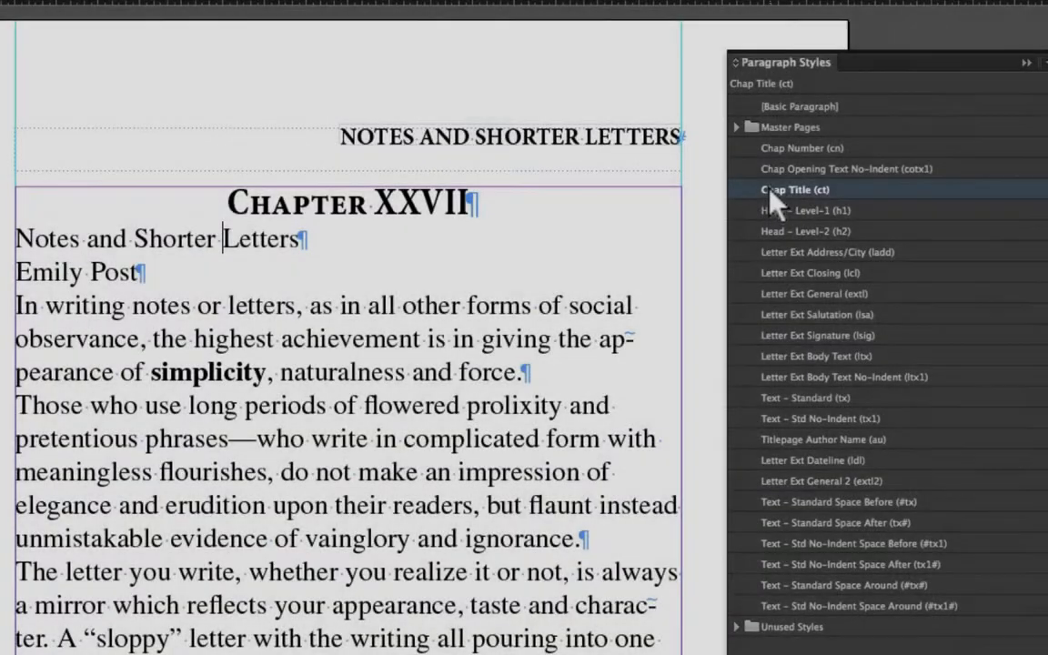
Set the Chap Title (ct) style to Busorama ITC Std Light, 30 pt with 36 pt leading.
double_click(769, 200)
click(278, 79)
click(459, 153)
text(Busorama ITC Std)
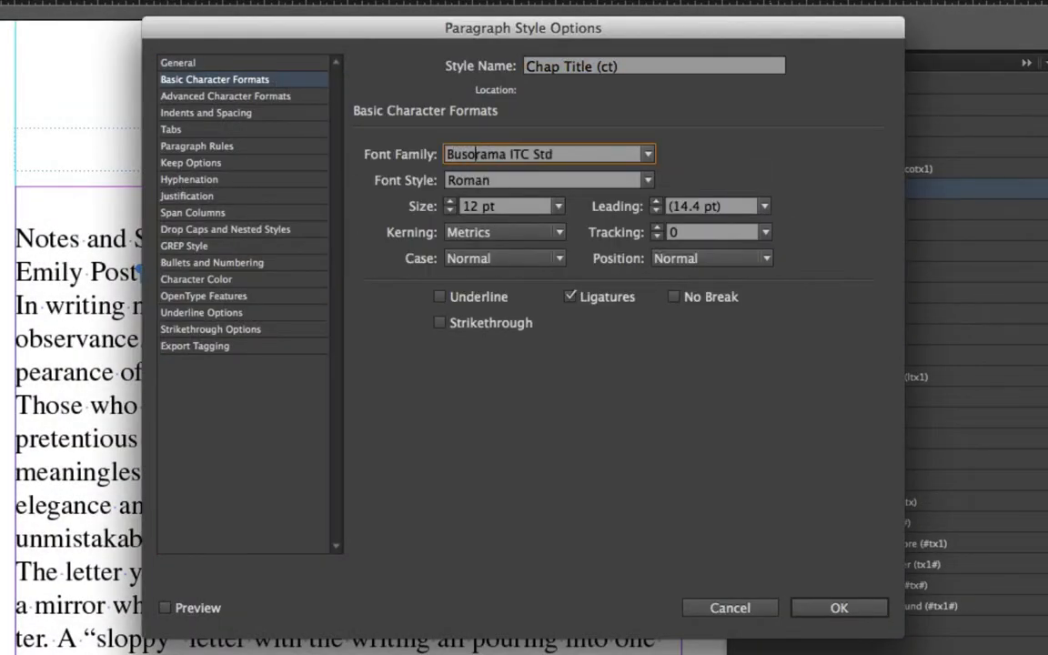
key(Tab)
text(L)
key(Tab)
text(30)
key(Tab)
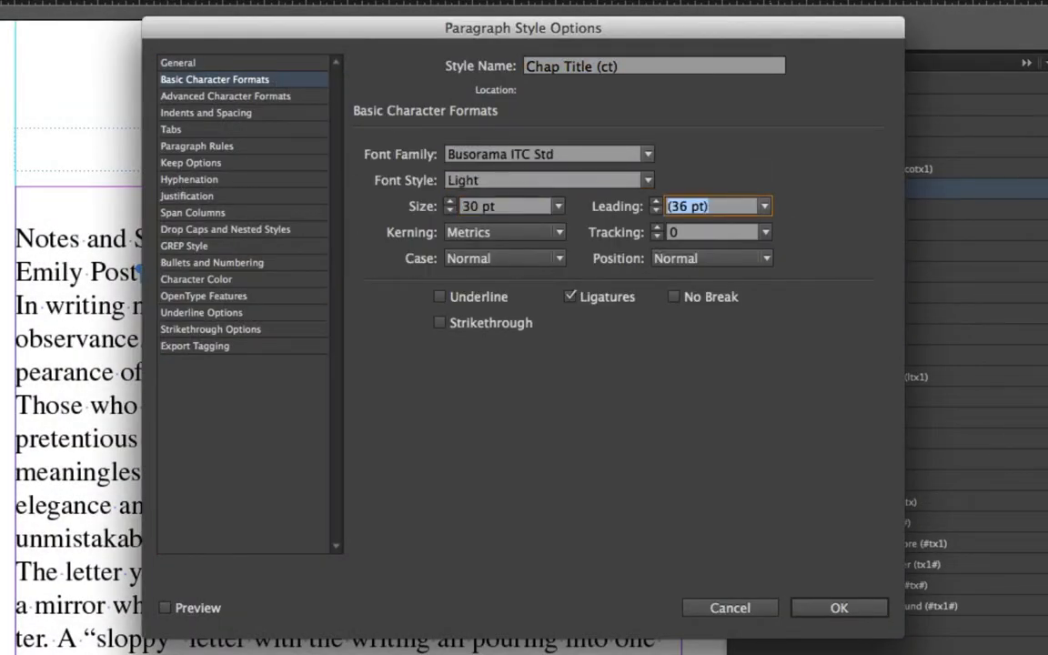
text(36)
key(Tab)
Give the Chap Title (ct) style centered alignment and 1p6 space before, and apply its new settings.
click(239, 112)
click(544, 154)
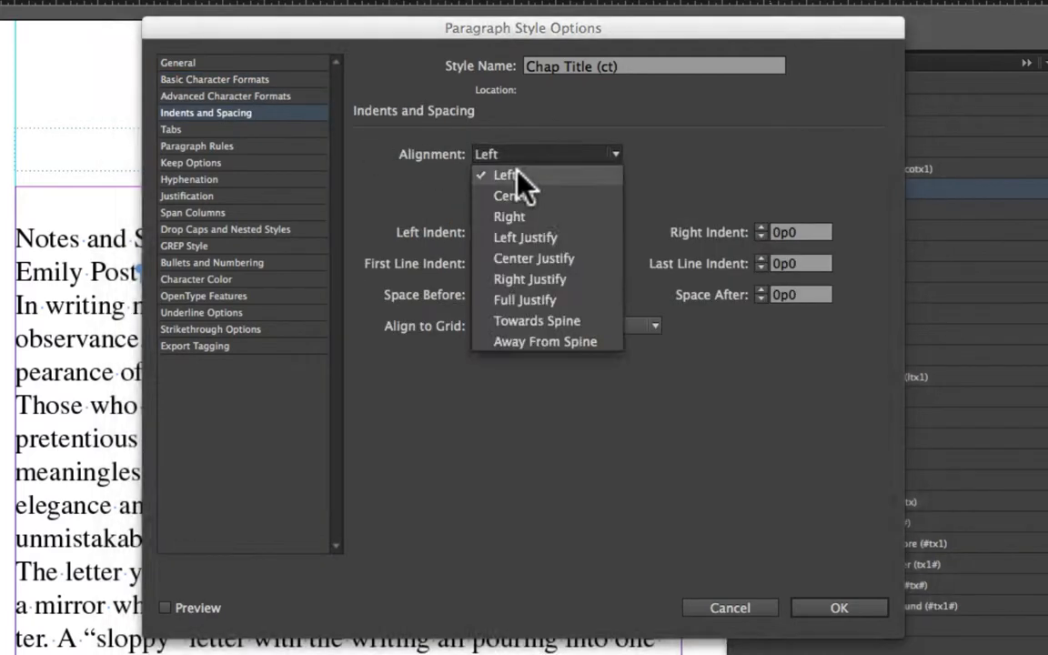
click(537, 192)
click(509, 295)
text(1p6)
key(Tab)
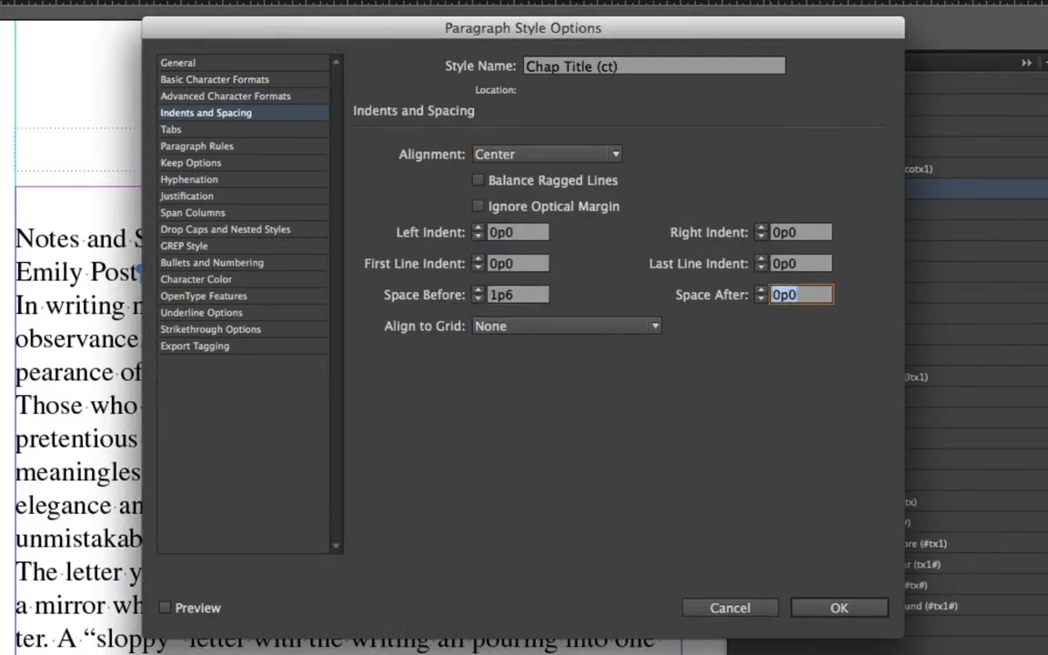
click(814, 611)
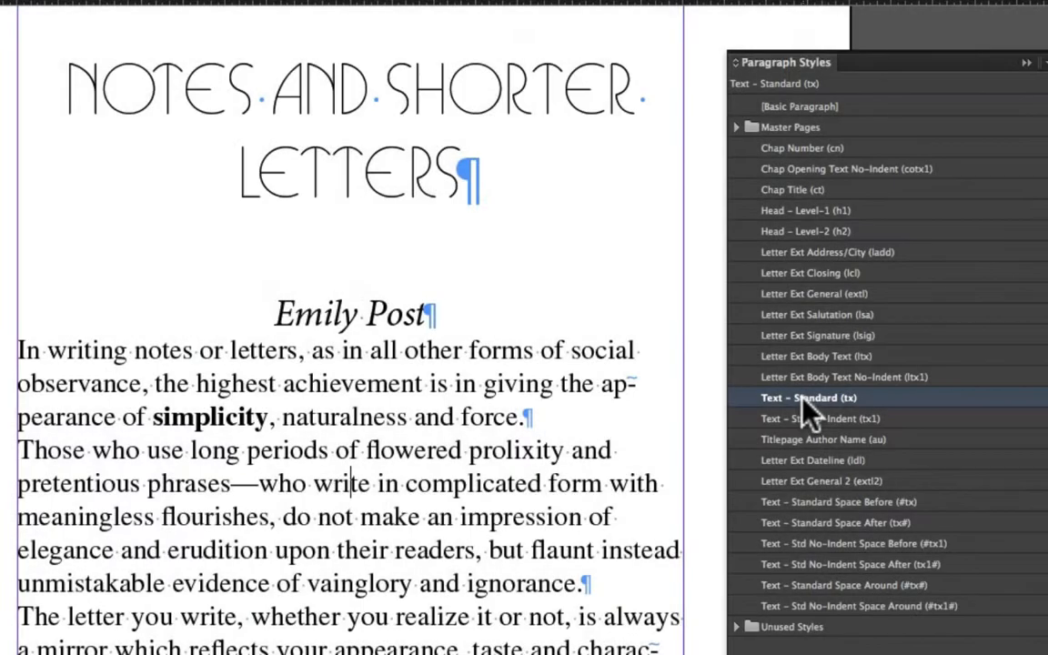
Set the Text – Standard (tx) style to Minion Pro Regular, 11 pt with 18 pt leading.
double_click(804, 400)
click(264, 80)
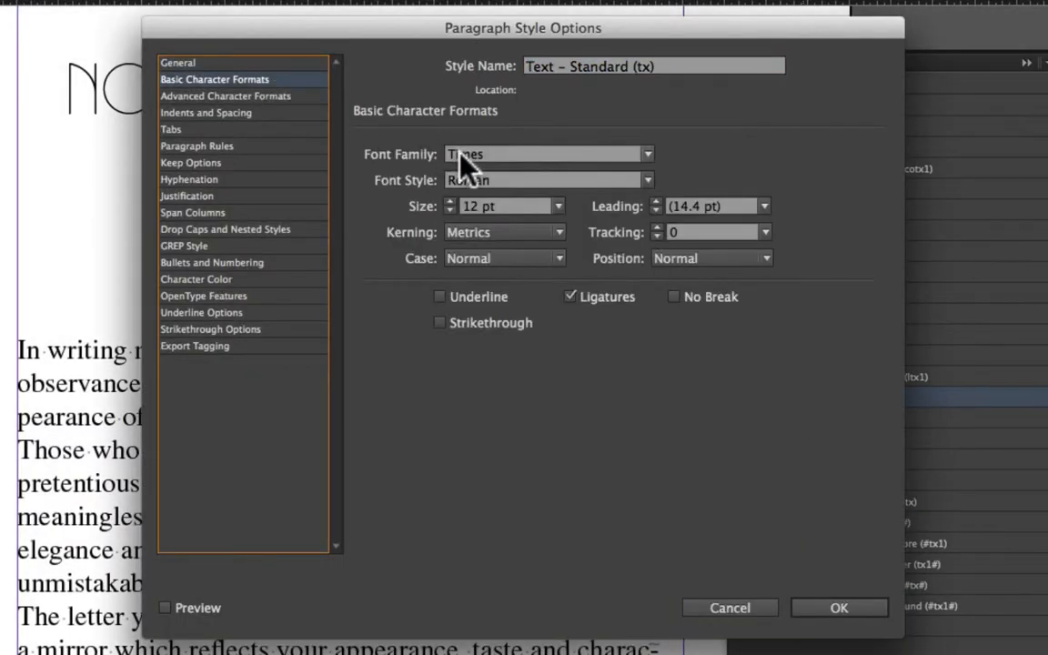
click(467, 155)
text(Minion Pro)
key(Tab)
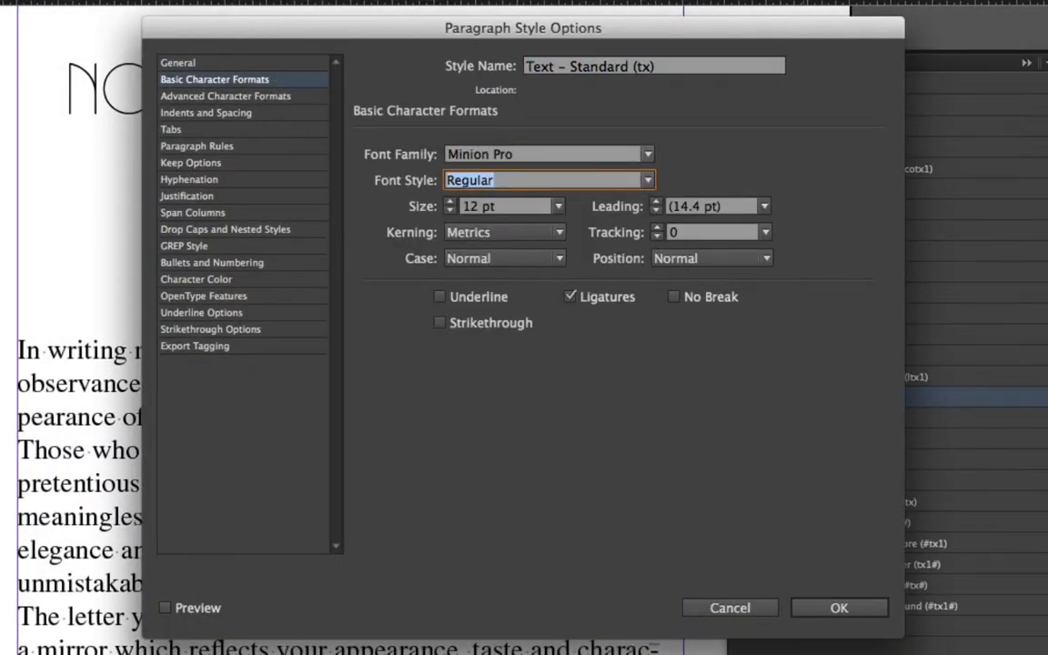
key(Tab)
text(11)
key(Tab)
text(18)
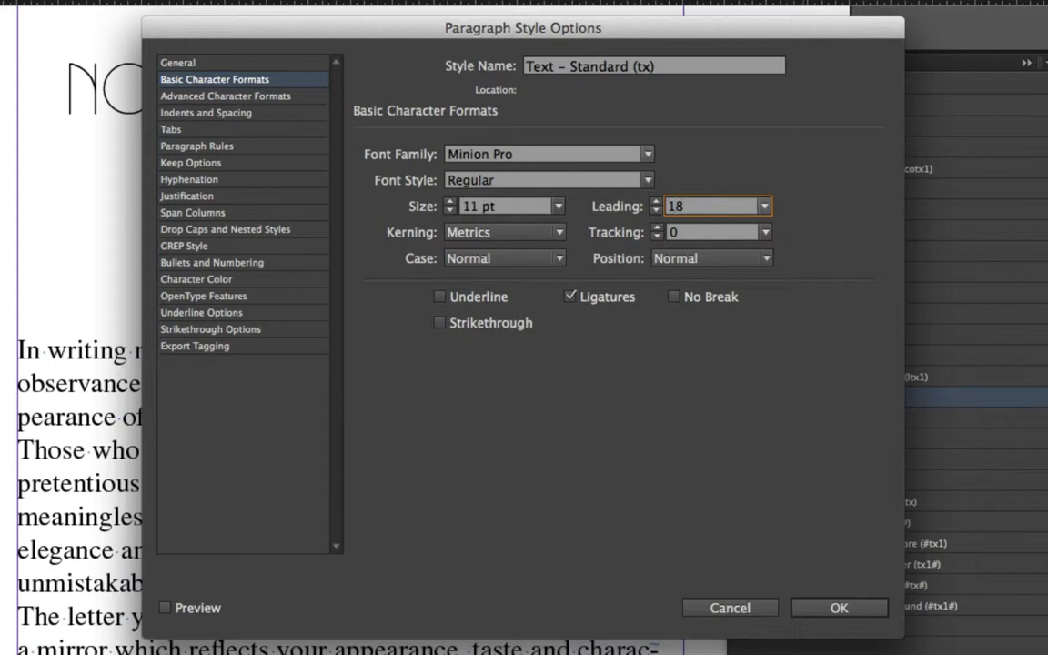
key(Tab)
Give the Text – Standard (tx) style a first line indent of 1p6 and apply it.
click(219, 109)
click(505, 264)
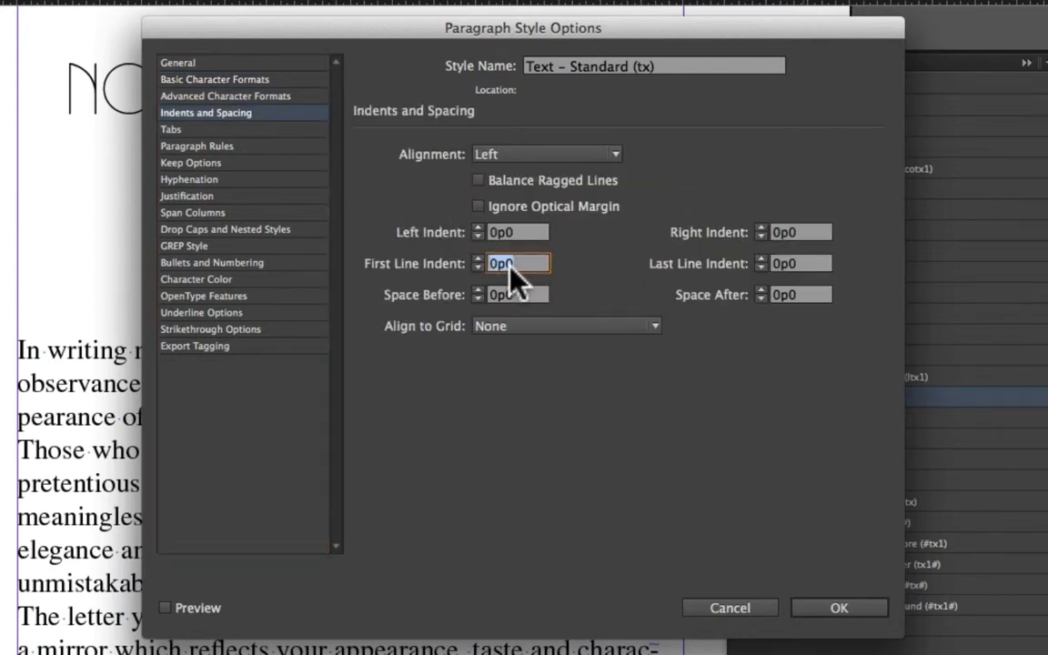
text(1p6)
key(Tab)
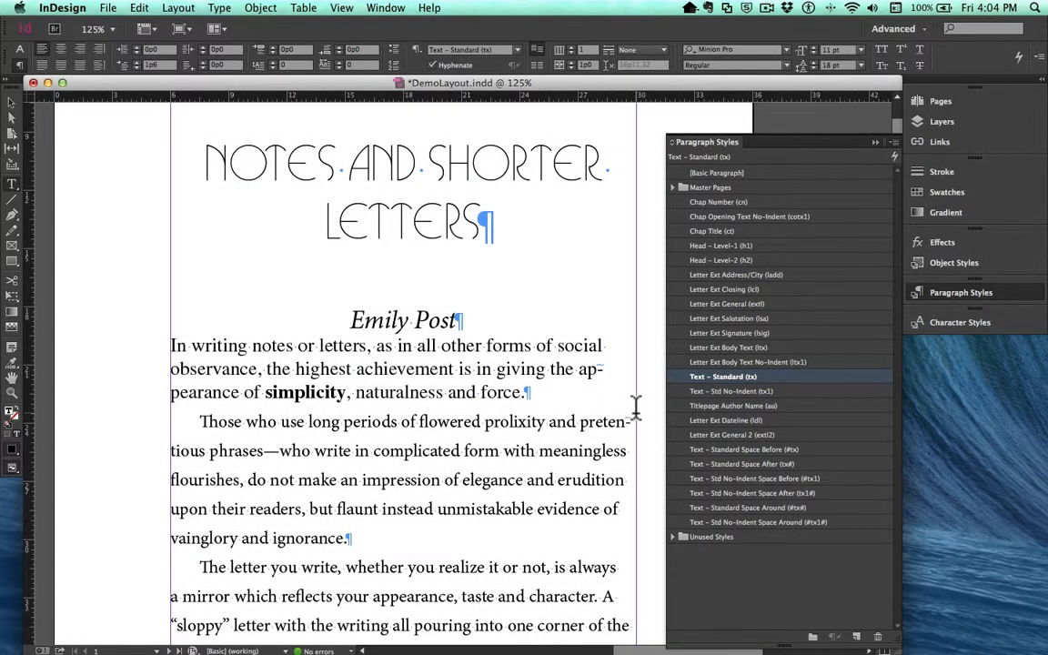
Base the Chap Opening Text No-Indent (cotx1) style of the opening paragraph on Text – Standard (tx).
click(244, 346)
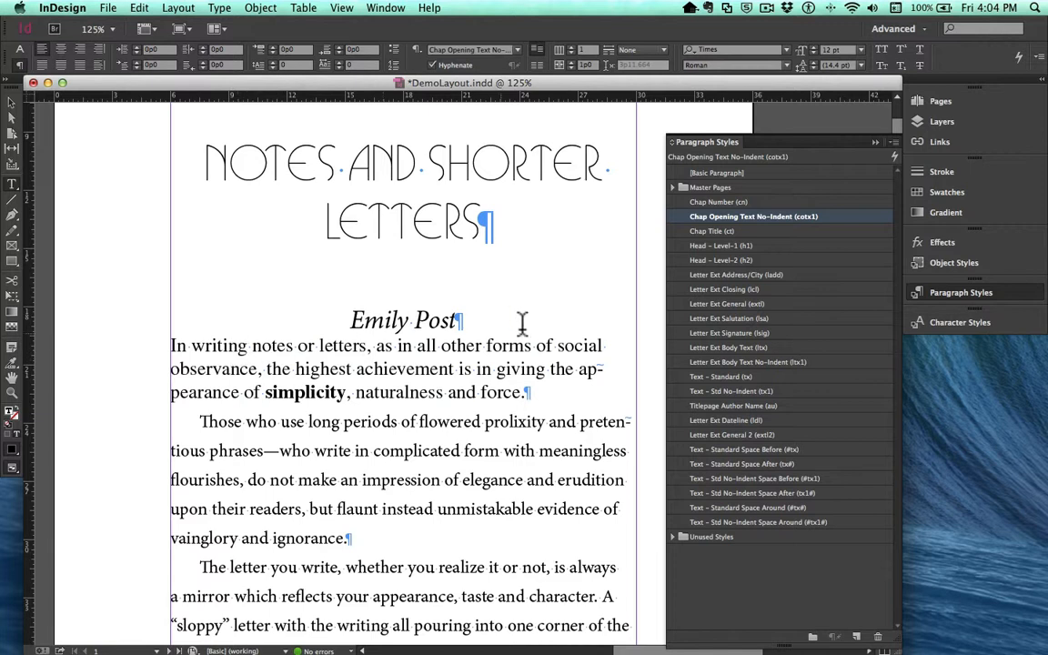
double_click(726, 220)
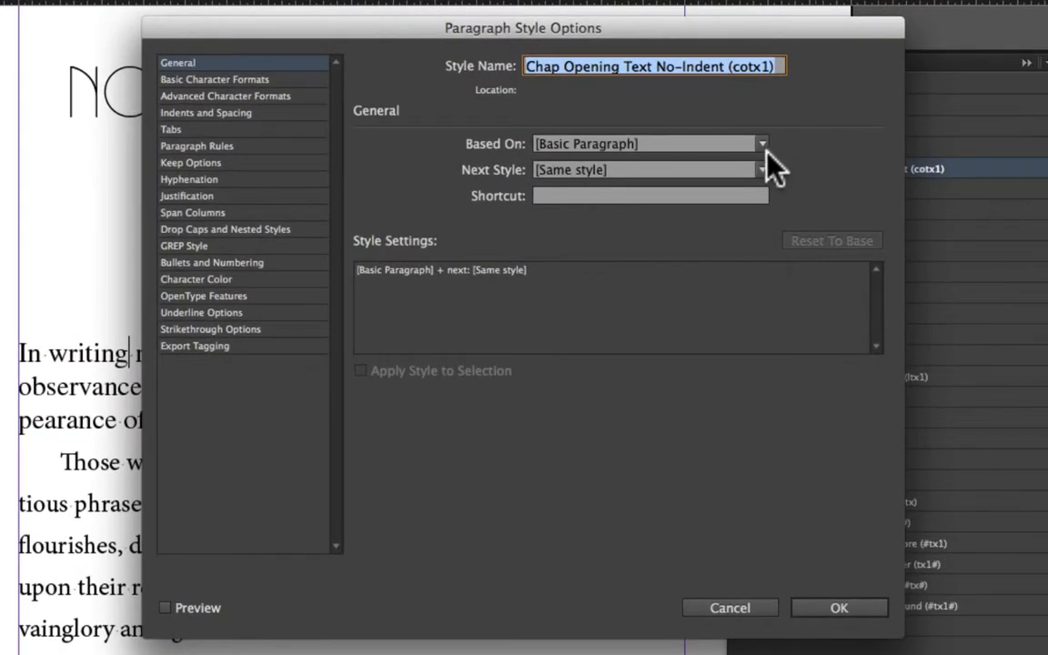
click(763, 146)
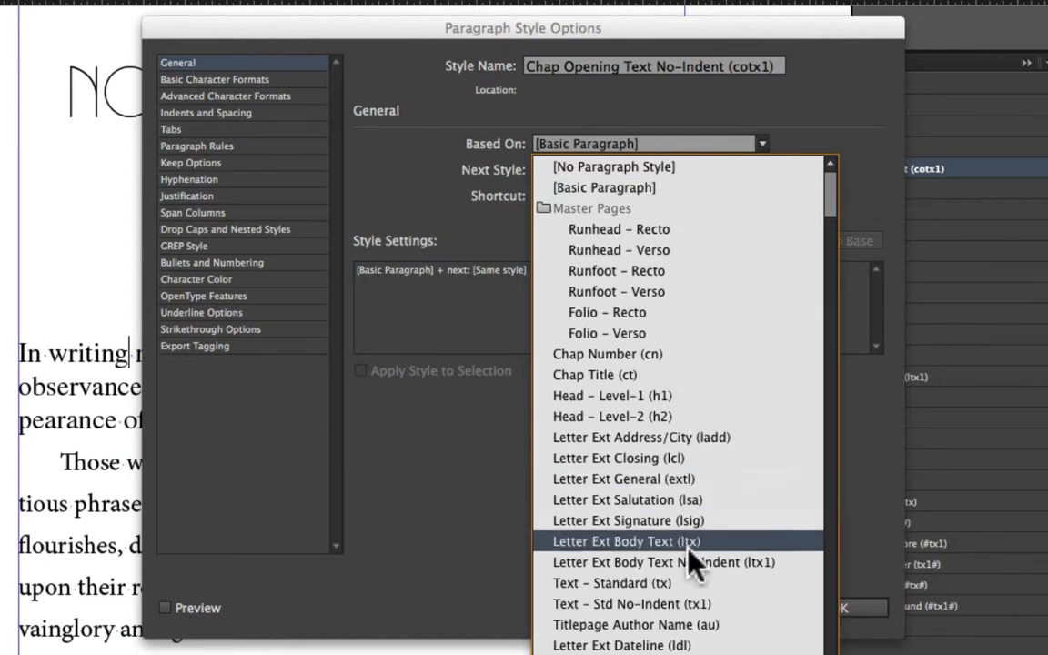
click(688, 582)
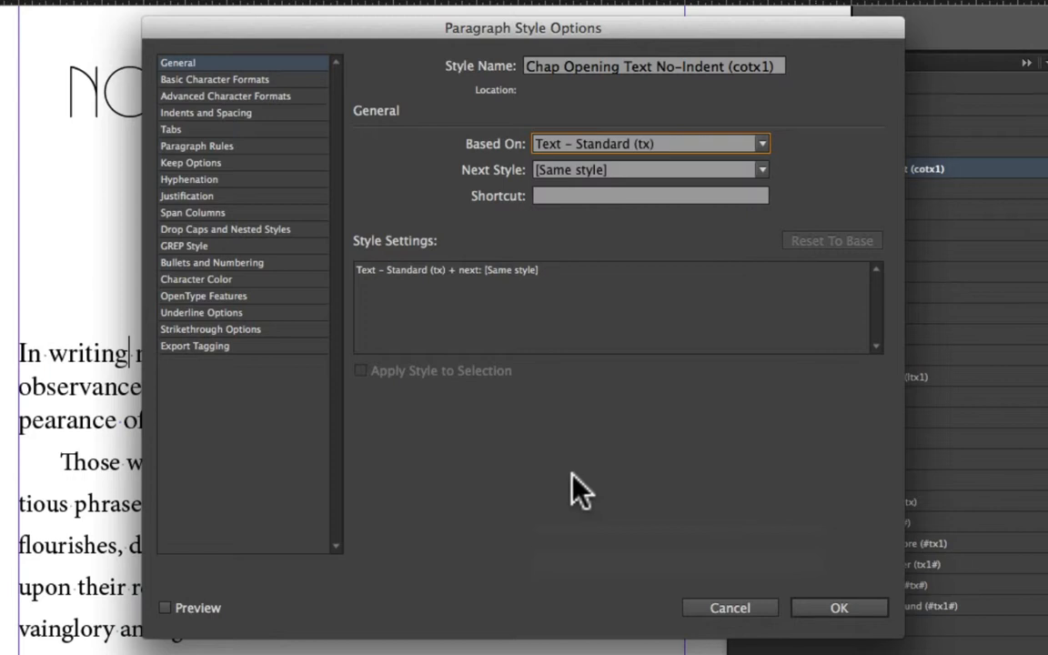
Give the Chap Opening Text No-Indent (cotx1) style 12p0 space before, a first line indent of 0 and a two-line, one-character drop cap.
click(256, 115)
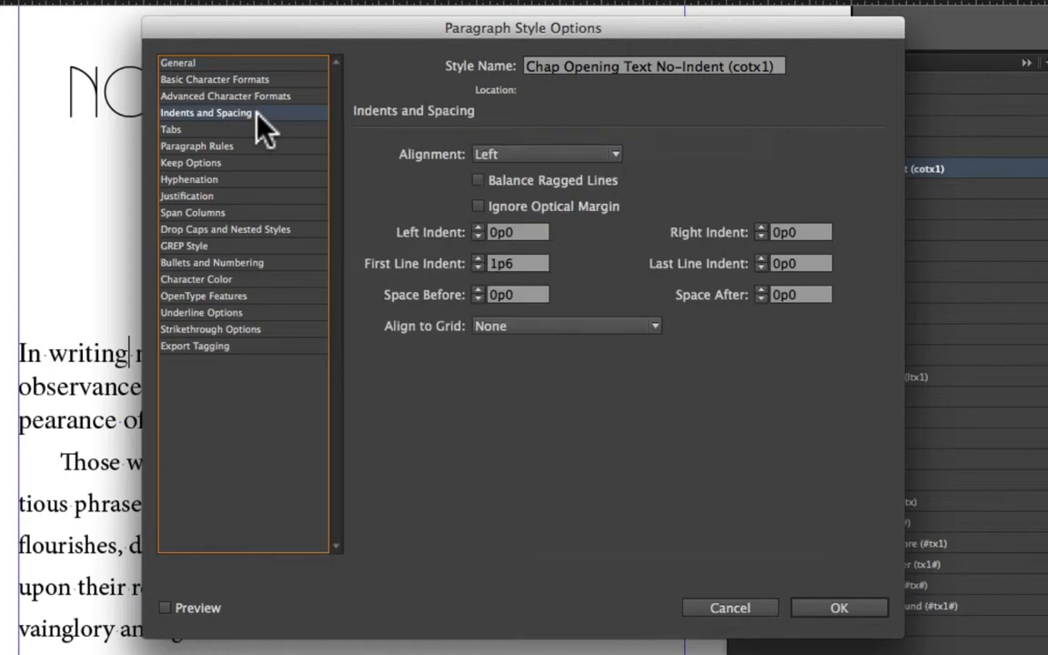
double_click(518, 293)
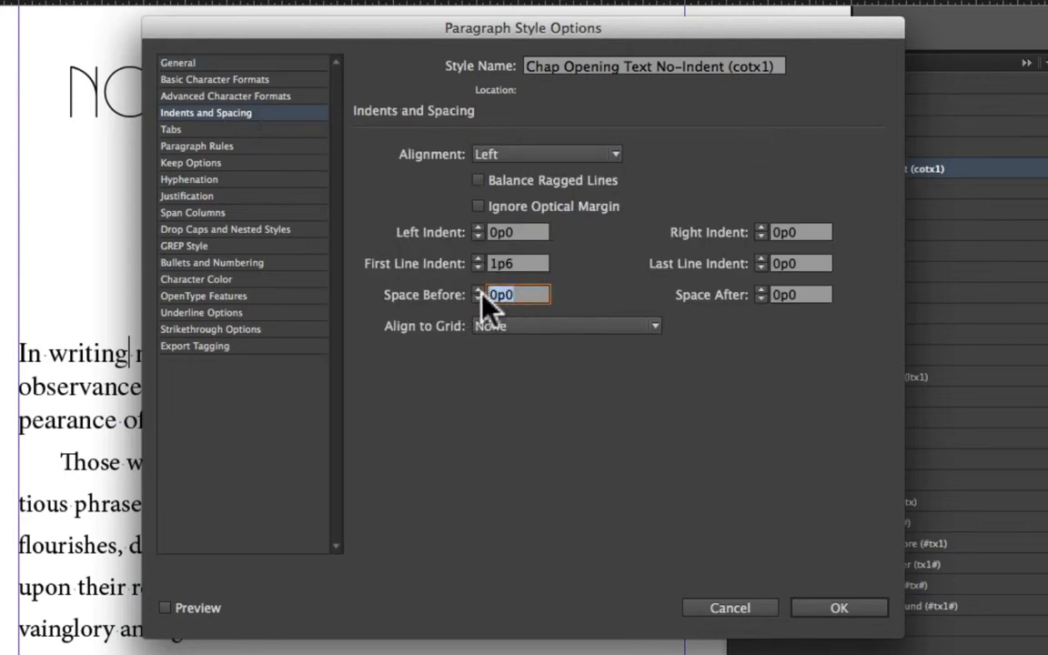
text(12p)
double_click(505, 263)
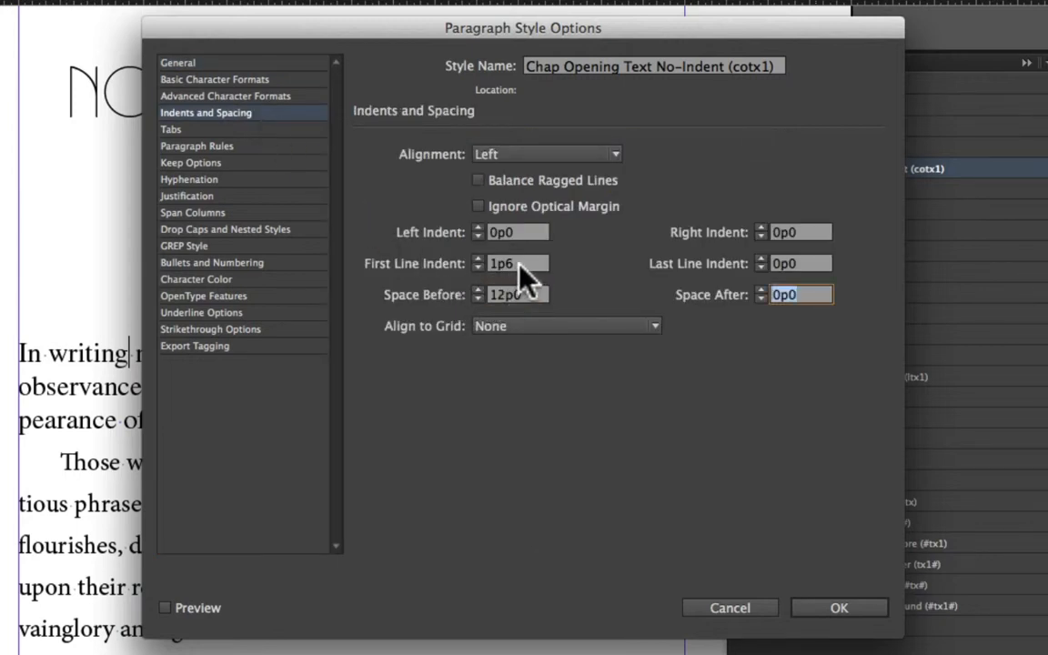
text(0)
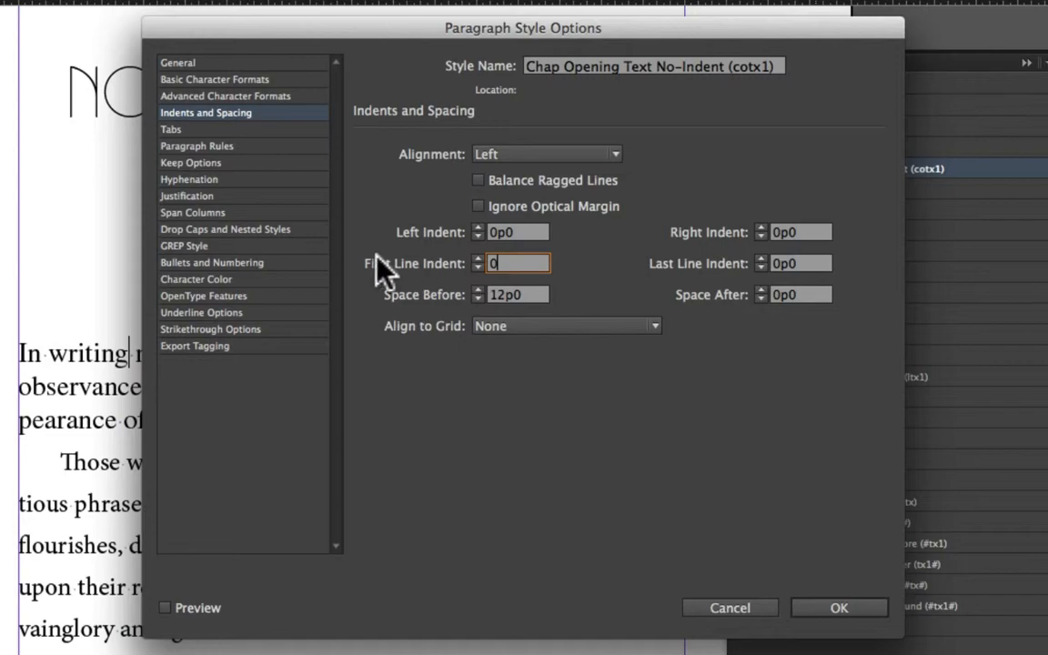
click(218, 229)
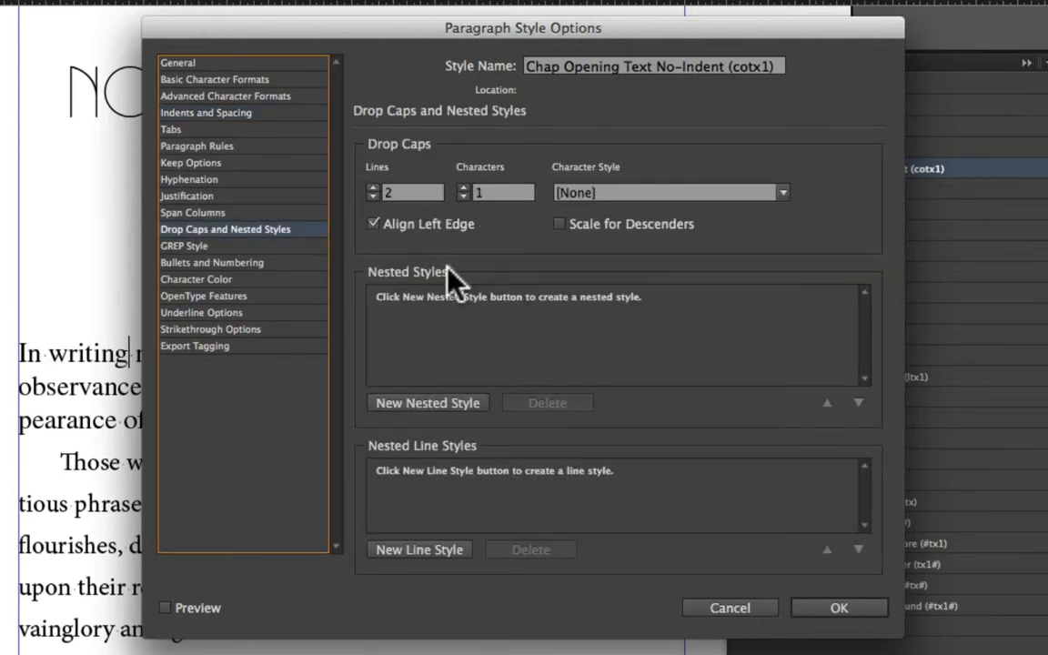
click(808, 605)
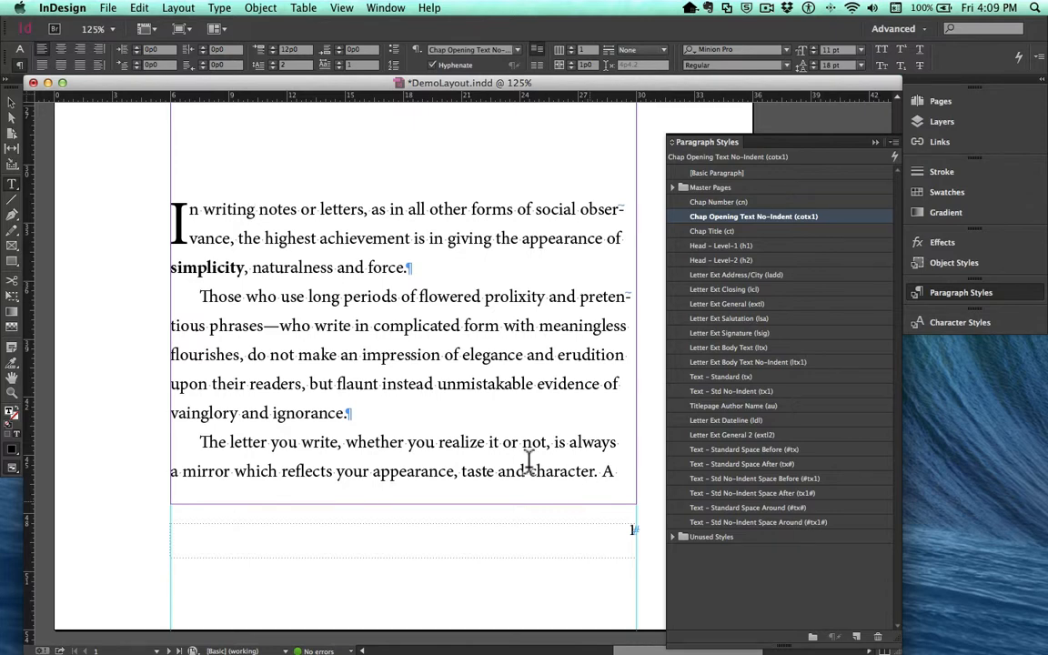
Set the alignment of the Text – Standard (tx) style to Left Justify and apply the change.
click(336, 325)
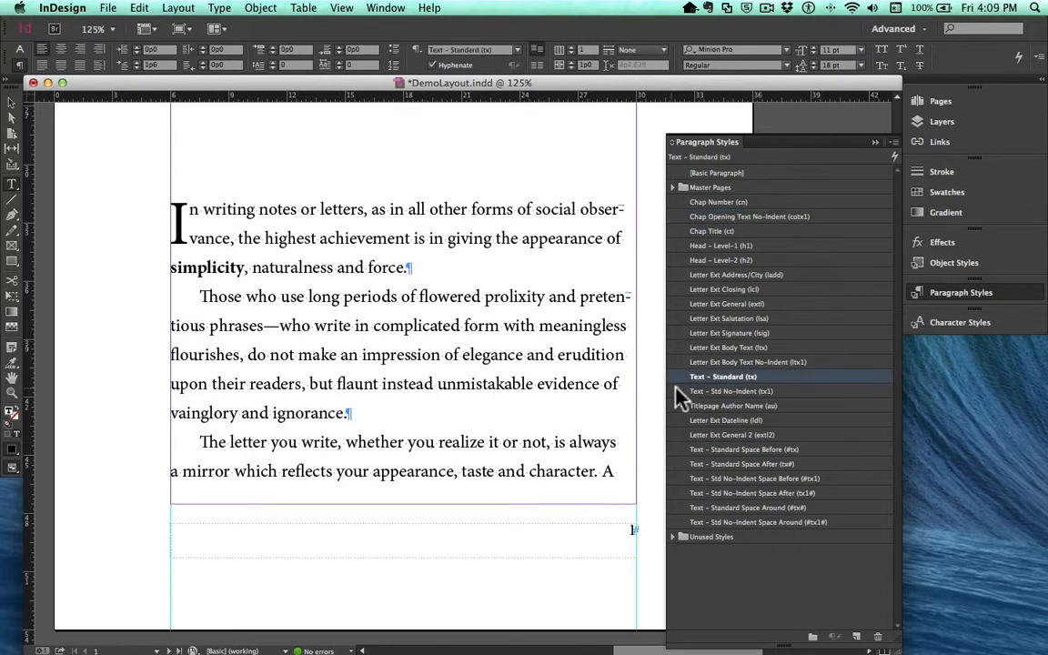
double_click(742, 386)
click(333, 178)
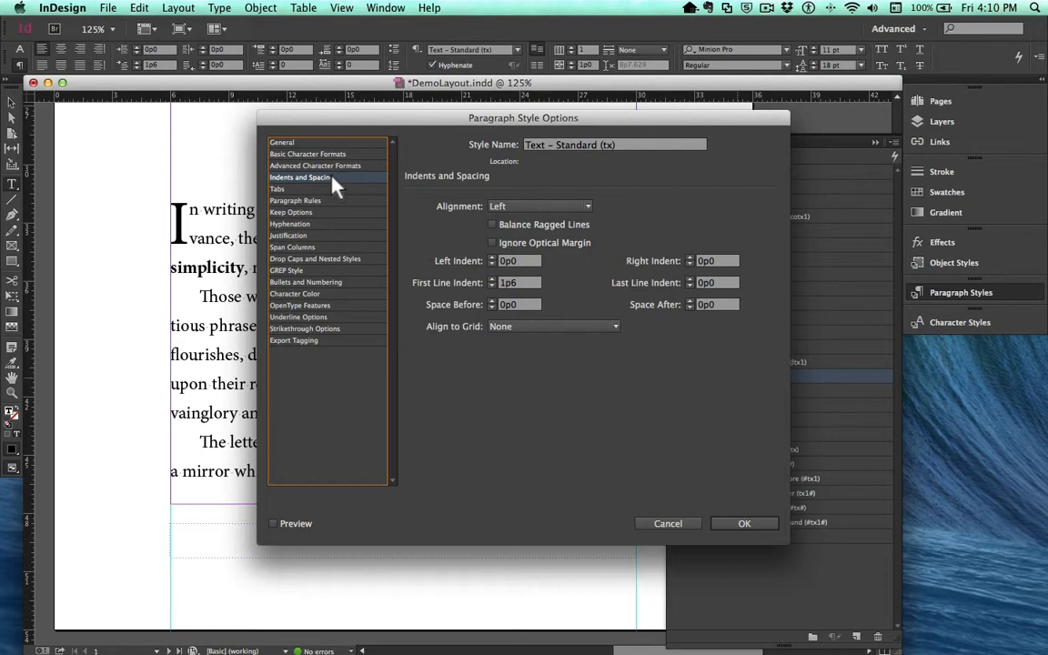
click(501, 207)
click(532, 264)
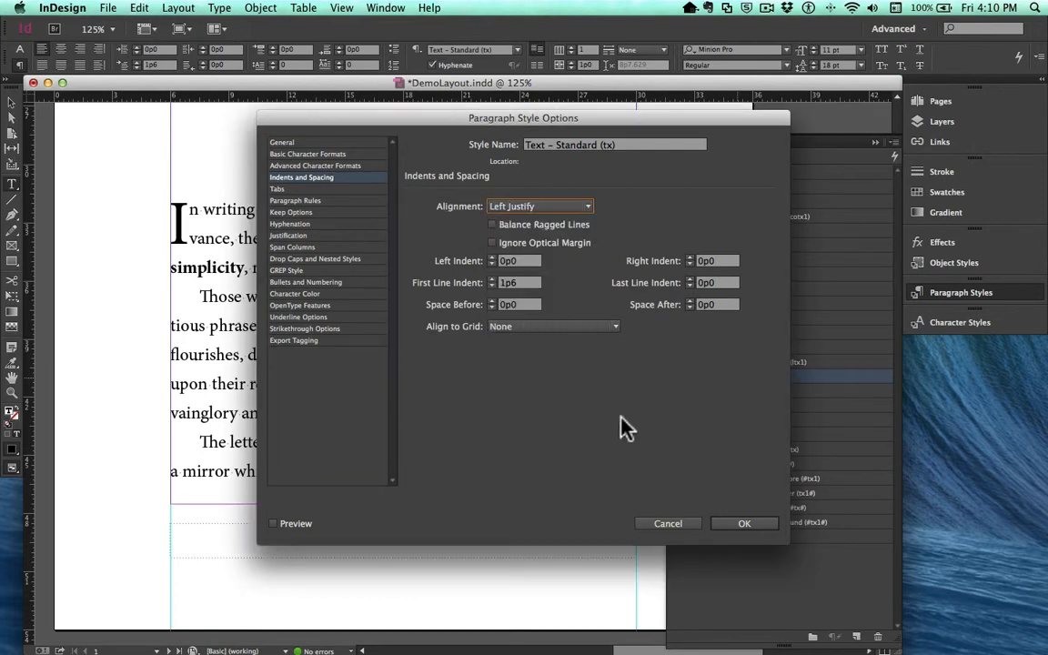
click(725, 518)
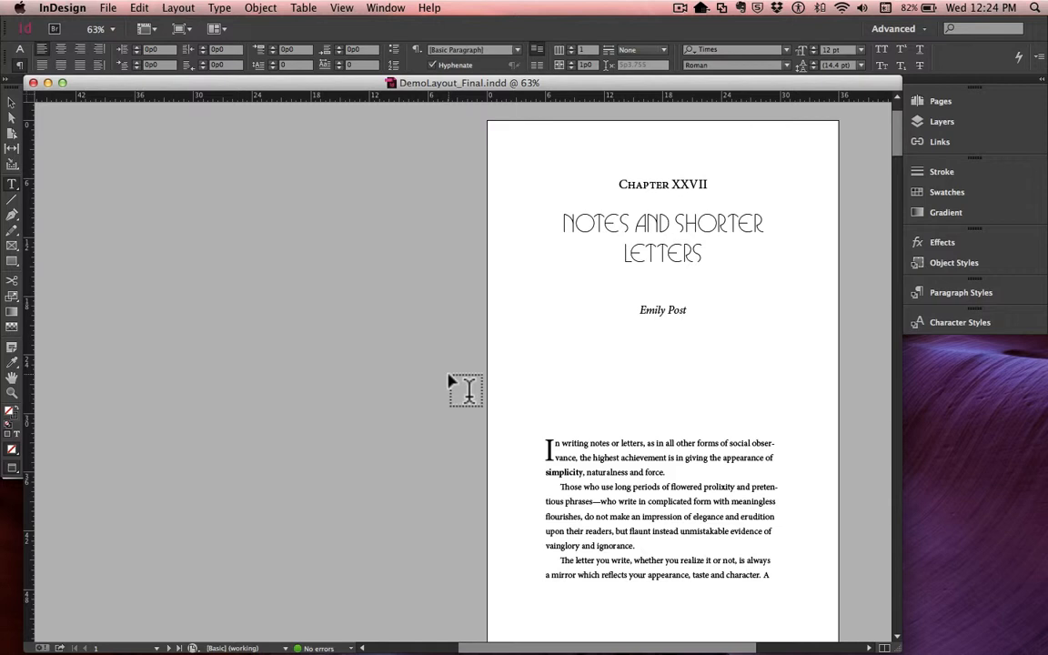
Look through the finished chapter layout from the opening page to the business letter examples on pages 14 and 15.
scroll(449, 380, down, 15)
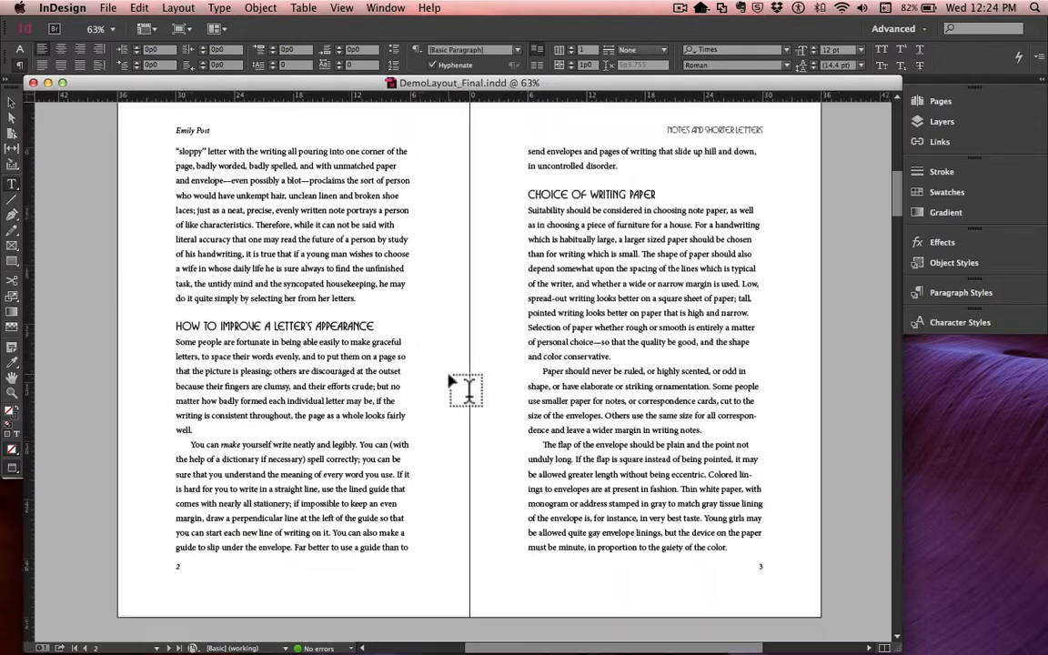
scroll(450, 380, down, 15)
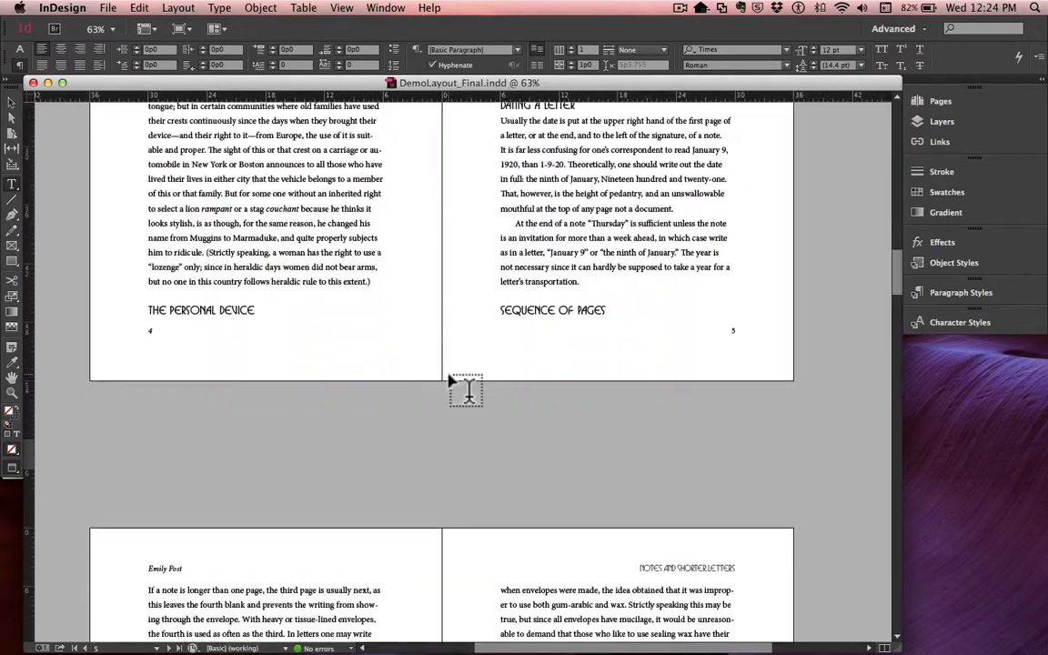
scroll(450, 381, down, 15)
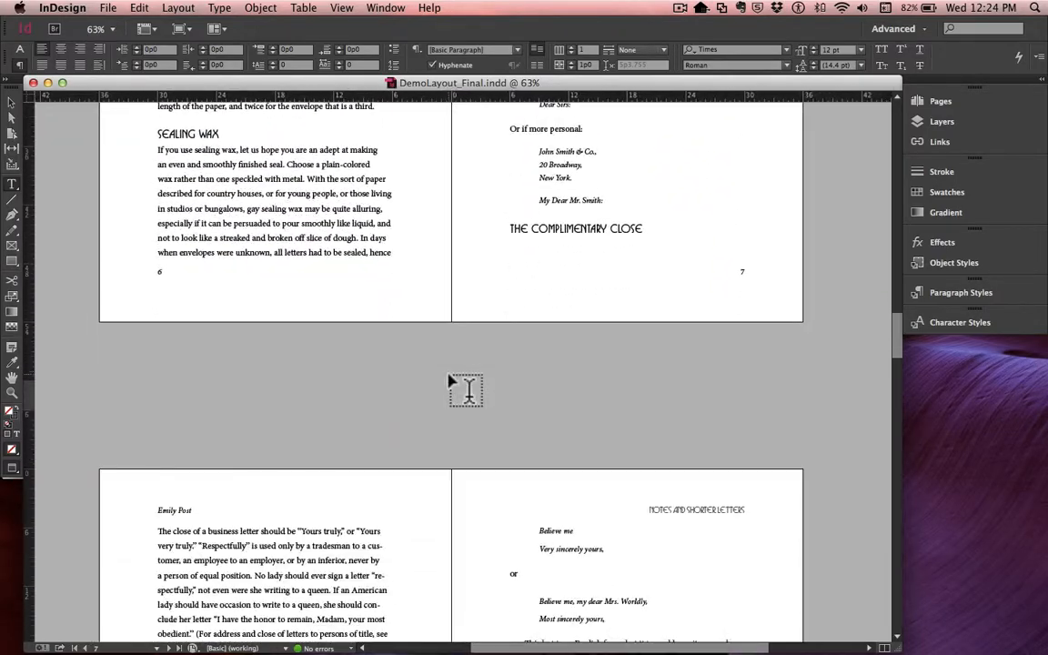
scroll(449, 380, down, 15)
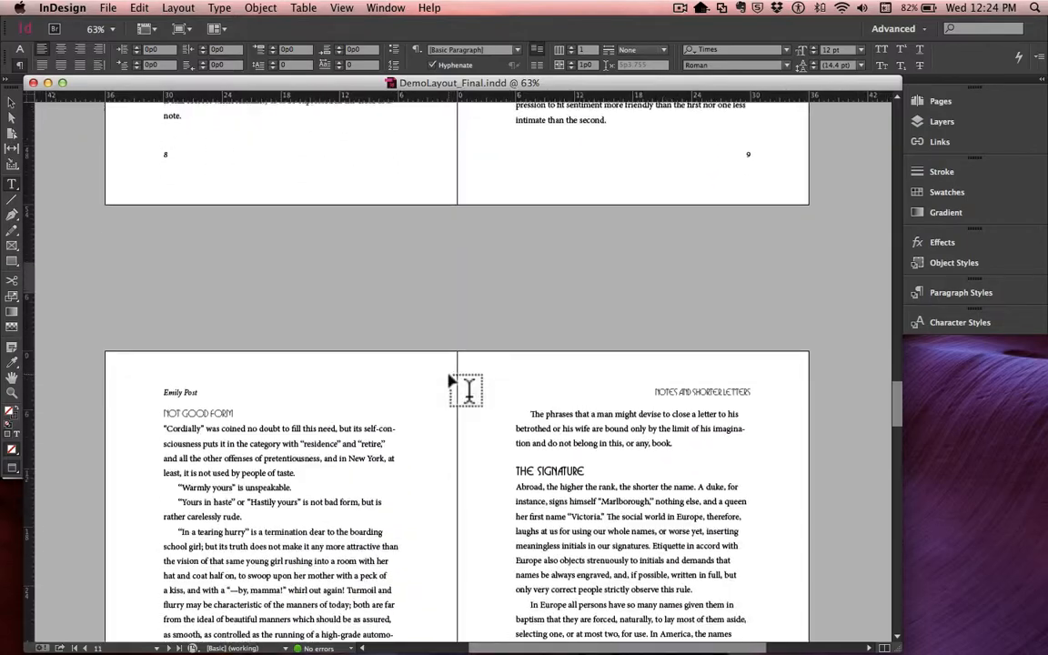
scroll(449, 380, down, 15)
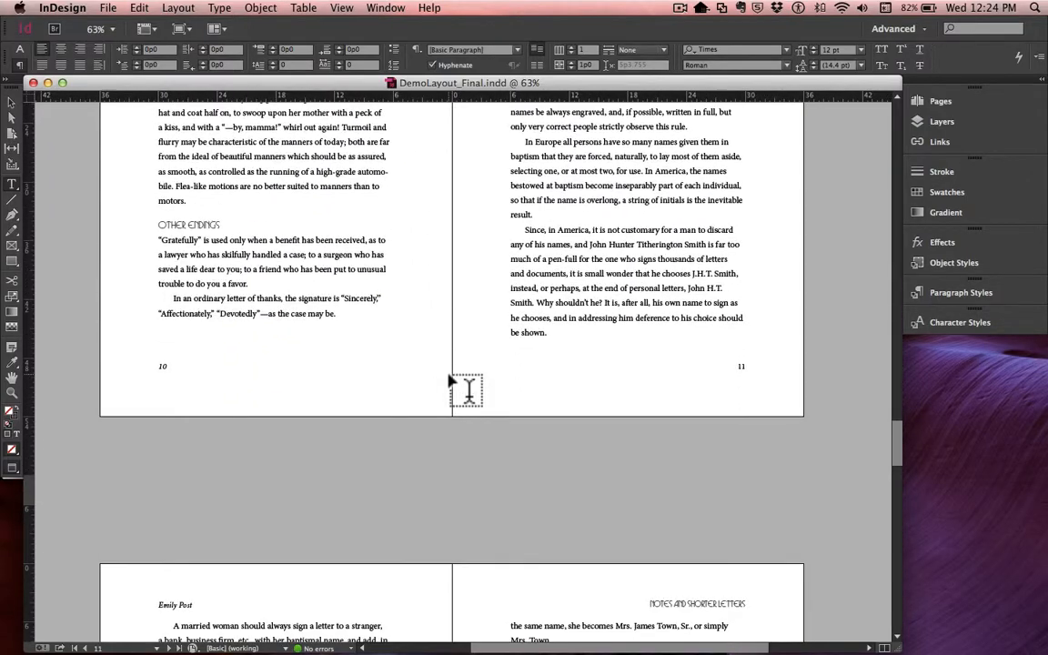
scroll(450, 380, down, 15)
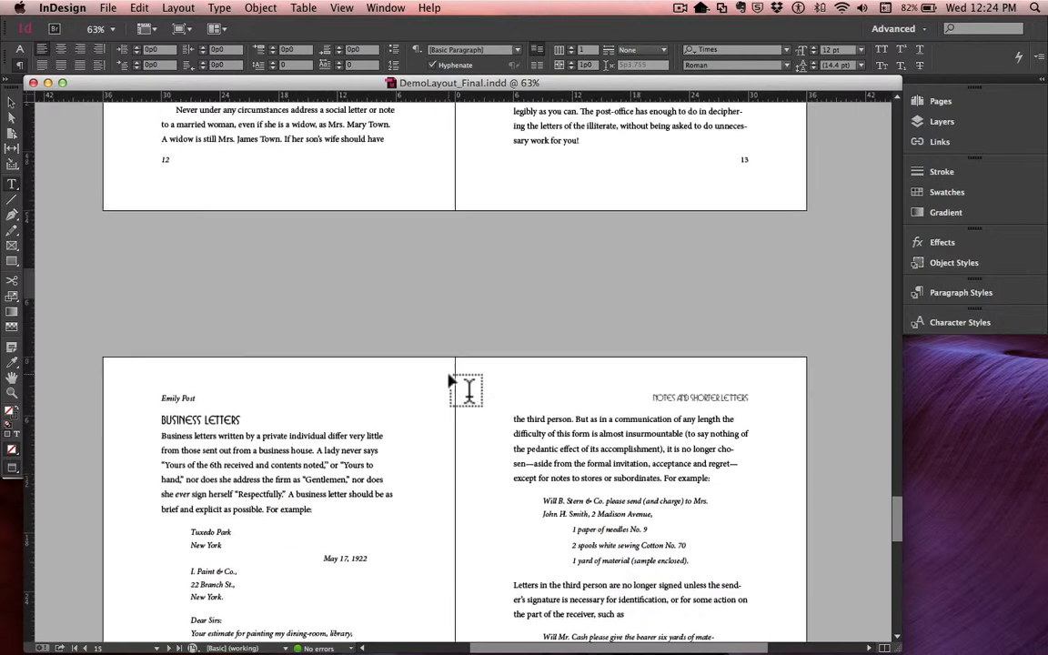
scroll(449, 380, down, 5)
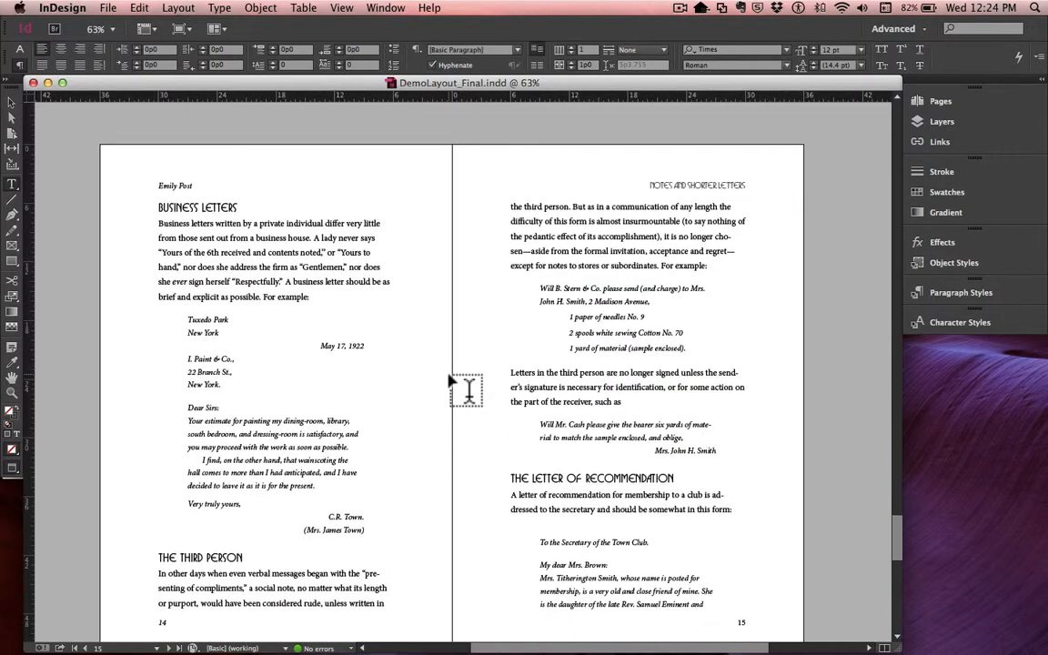
scroll(449, 380, down, 1)
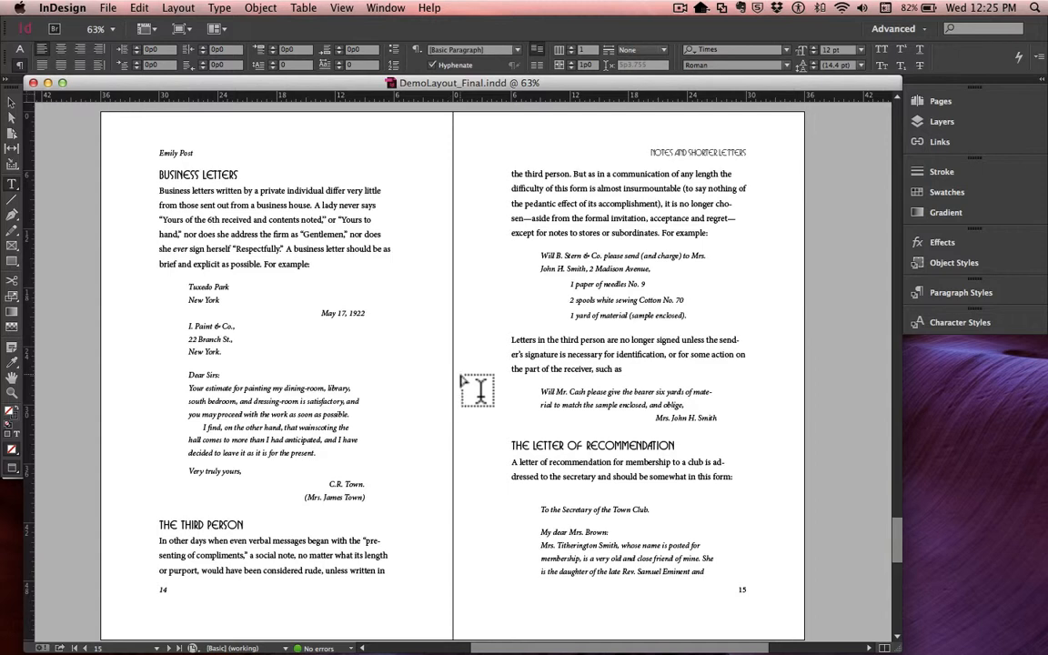
Set the font of the Letter Ext Body Text (ltx) paragraph style to Typewriter MT Regular and apply it.
click(939, 289)
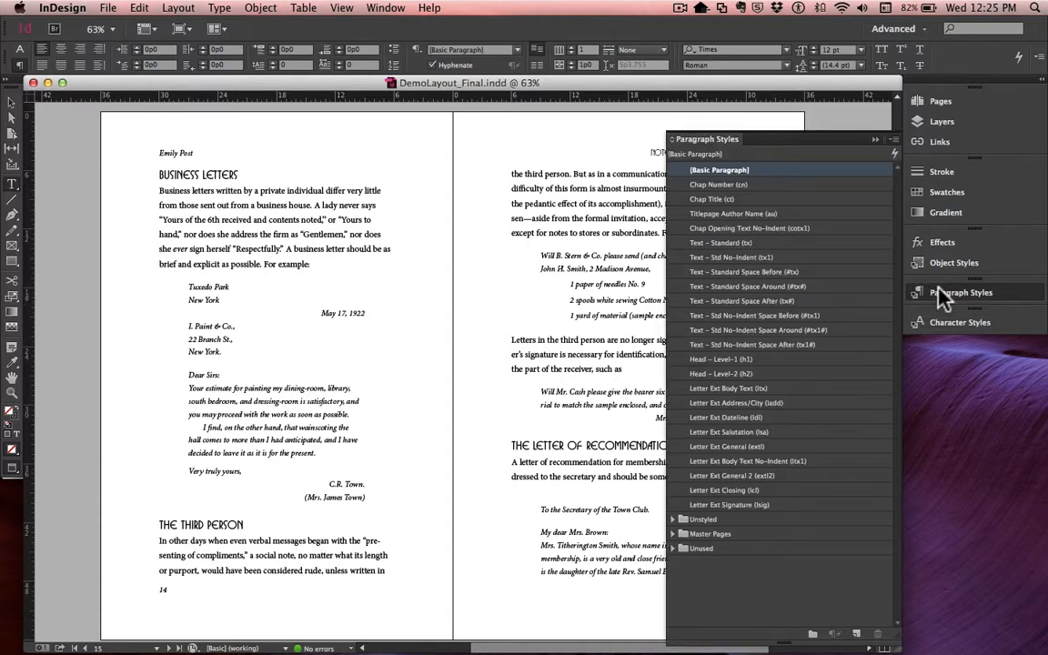
double_click(740, 389)
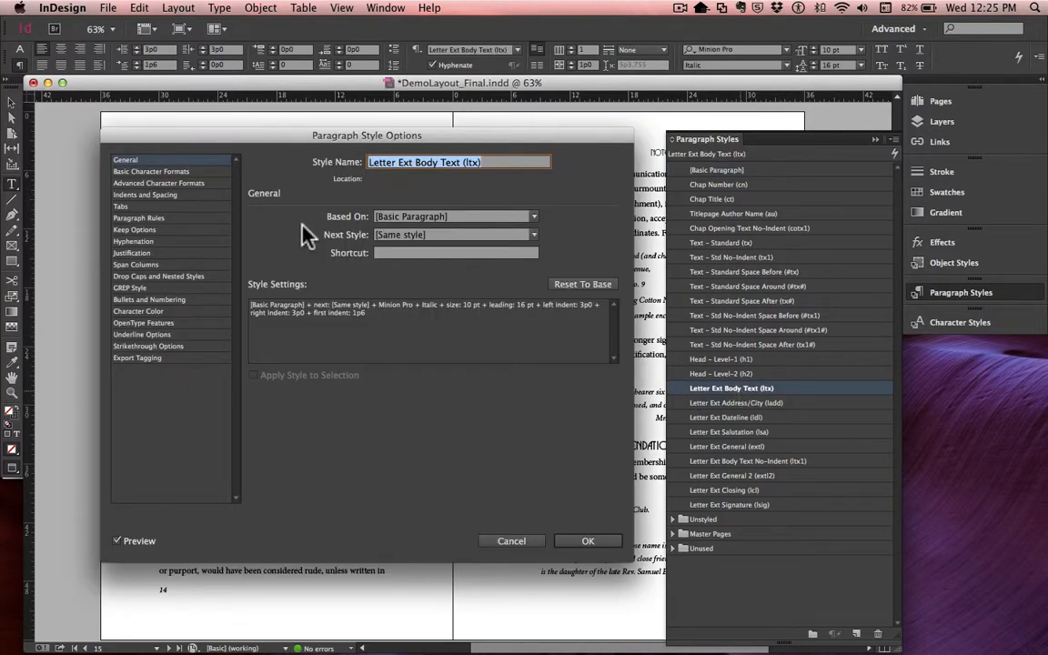
click(154, 171)
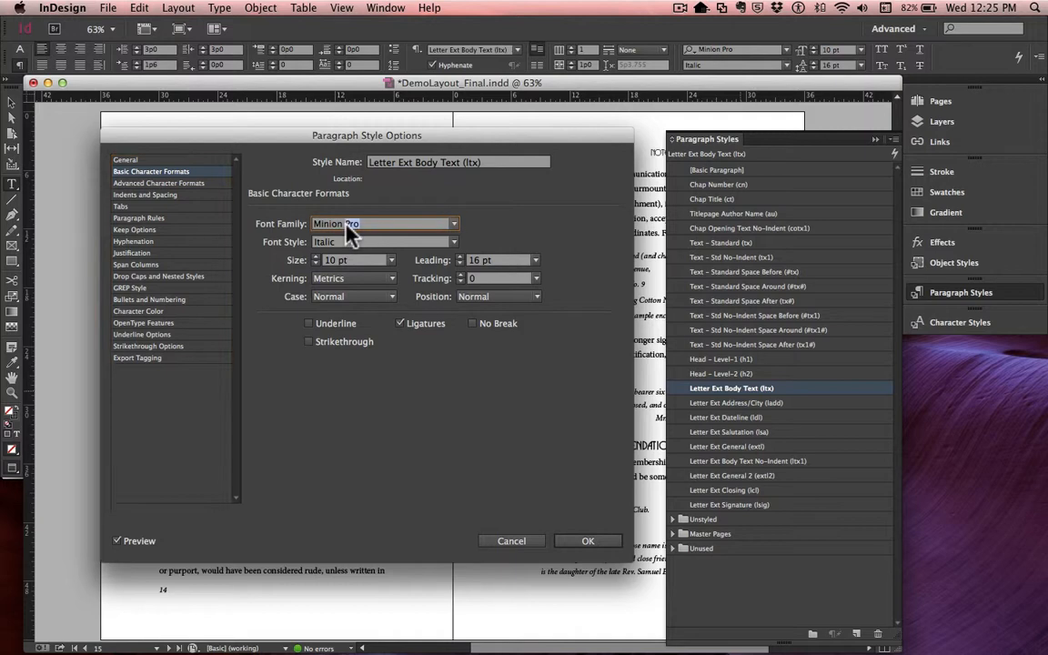
text(Typewriter MT)
key(Tab)
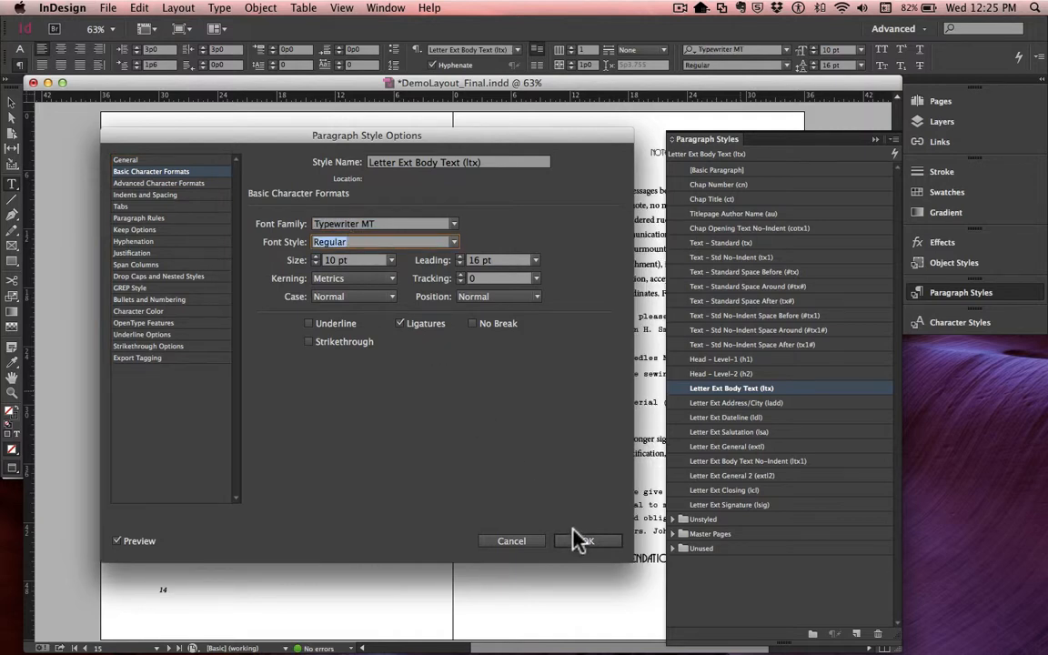
click(578, 540)
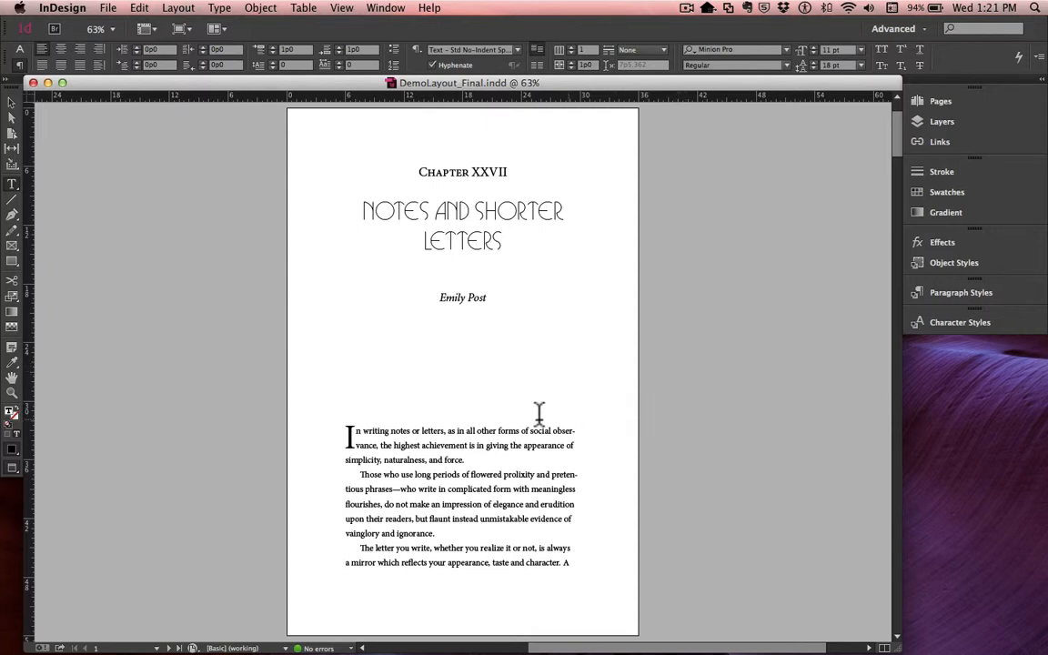
Select the entire chapter story and remove its text from the layout.
click(472, 429)
key(super+a)
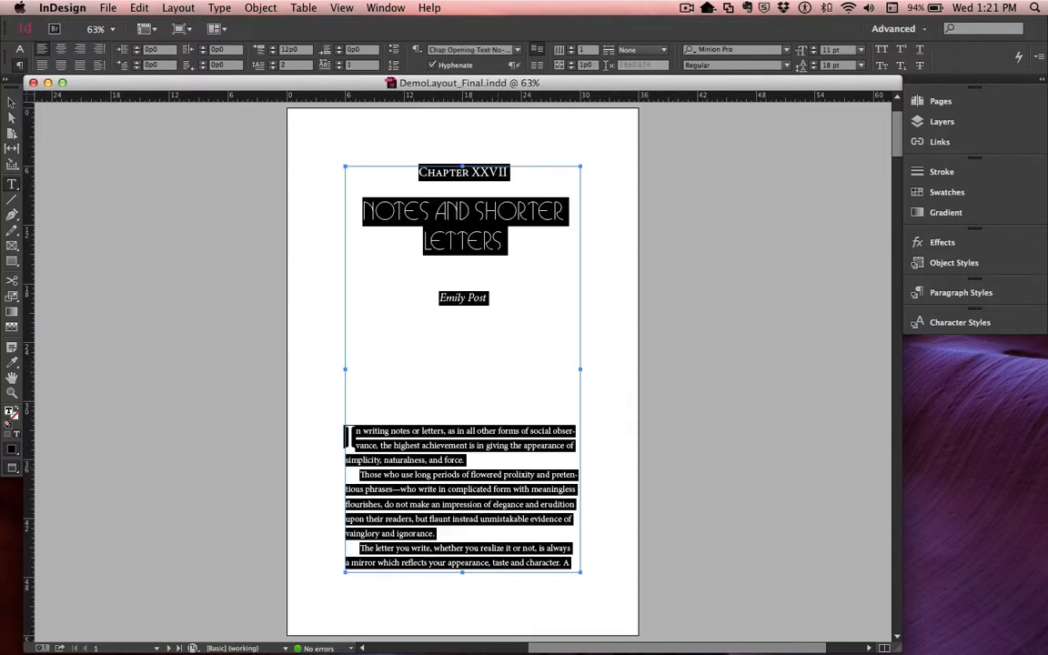
right_click(489, 181)
click(531, 189)
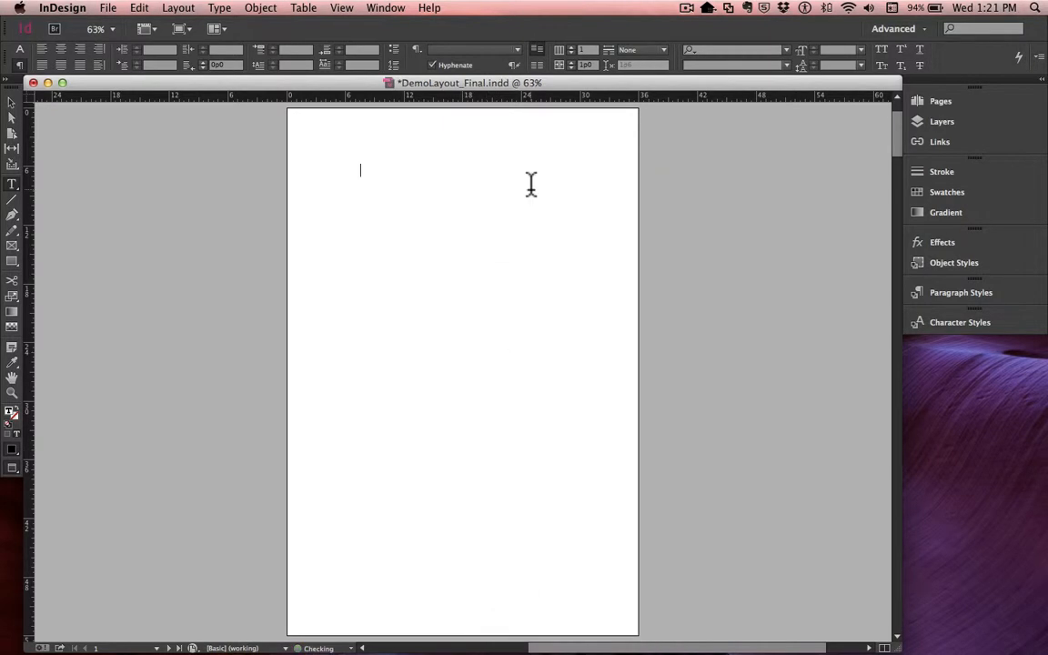
Place the Word manuscript DemoCEMS.docx into the emptied text frames of the layout.
click(110, 9)
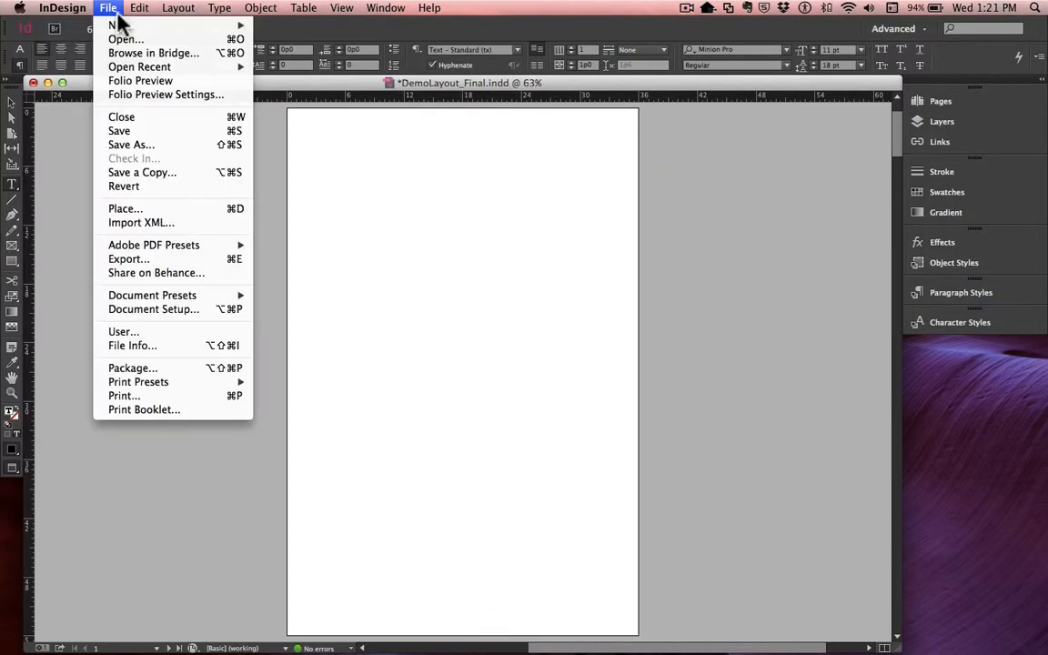
click(141, 211)
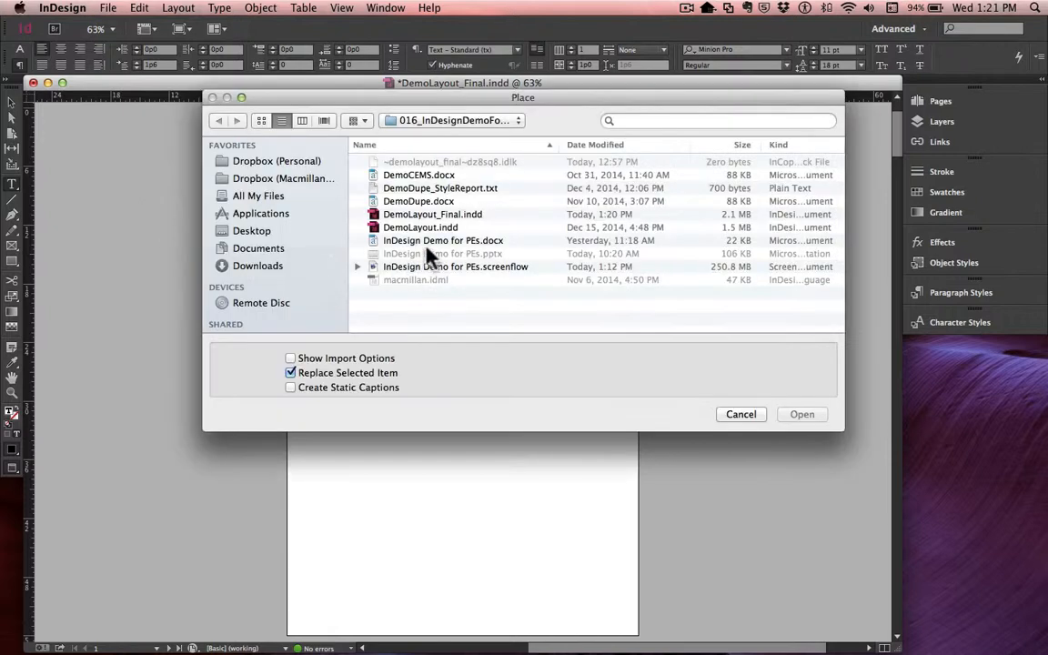
click(440, 177)
click(809, 418)
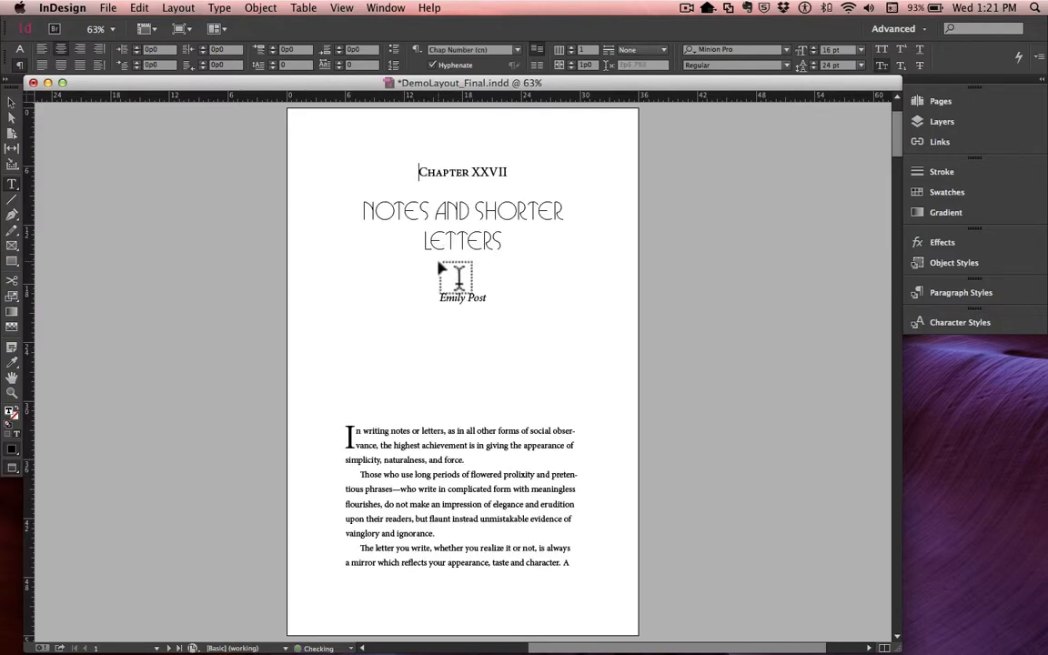
Look through the placed manuscript's pages to check the styling of its headings, body text and letter extracts.
scroll(475, 338, down, 8)
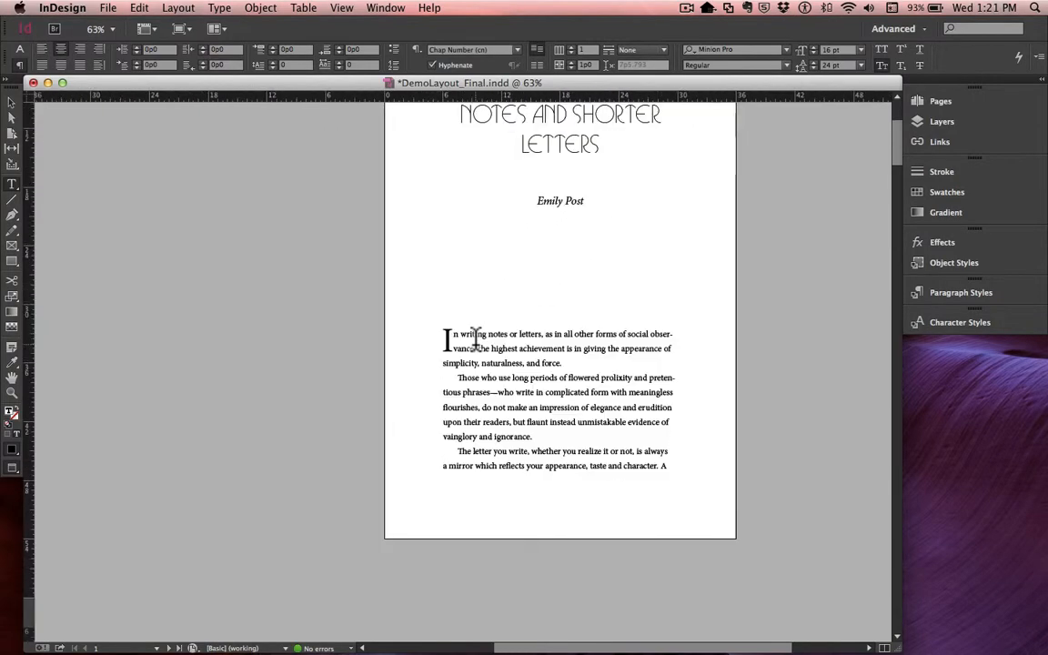
scroll(475, 338, down, 15)
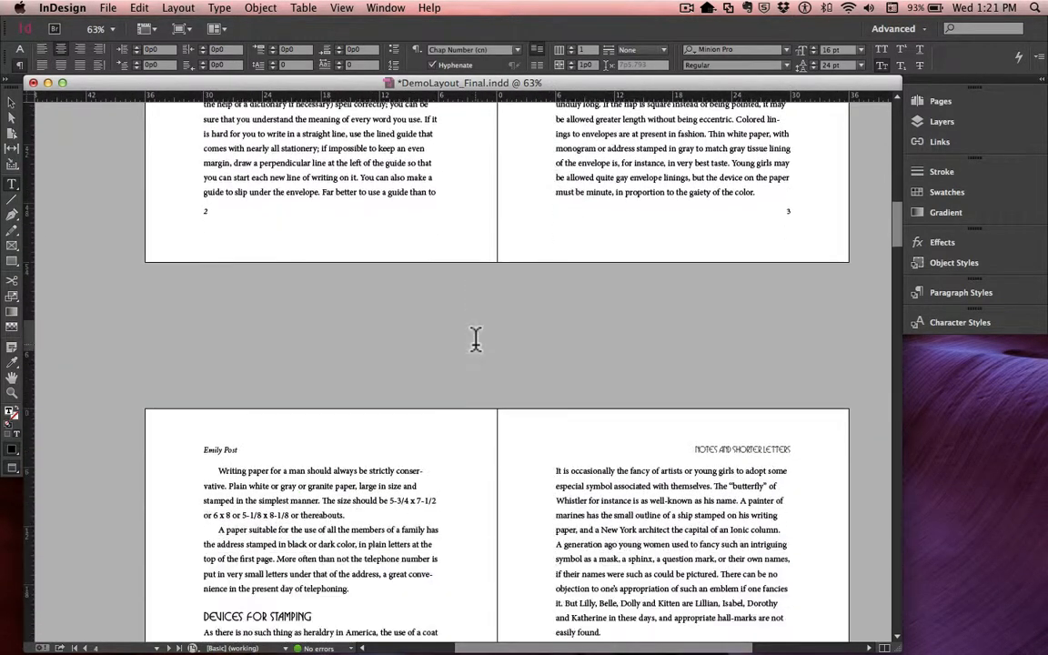
scroll(475, 338, down, 8)
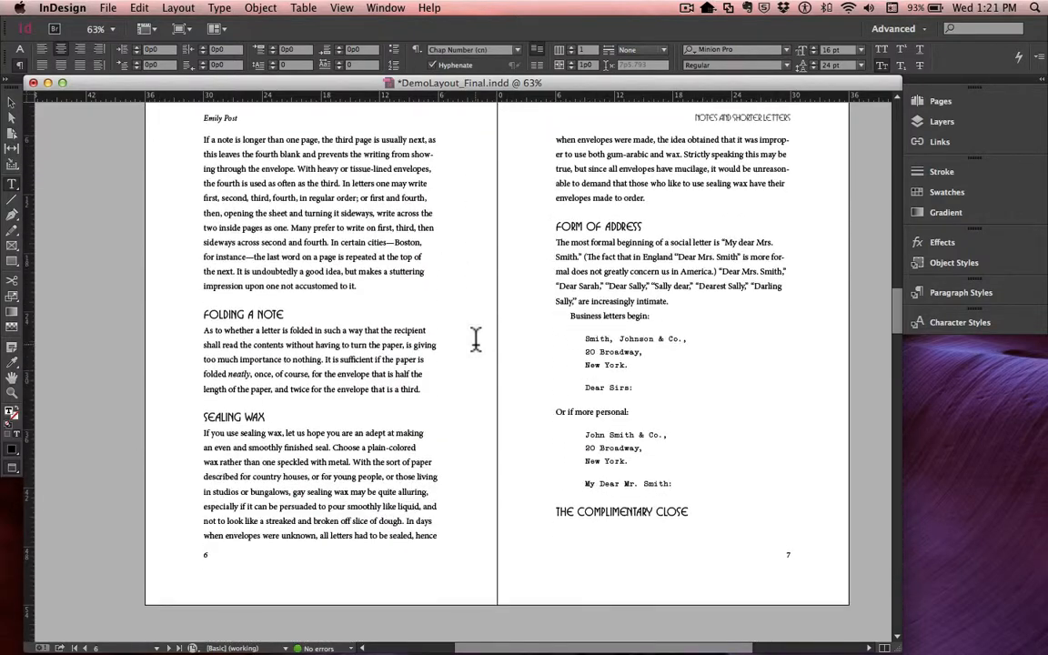
scroll(475, 338, down, 8)
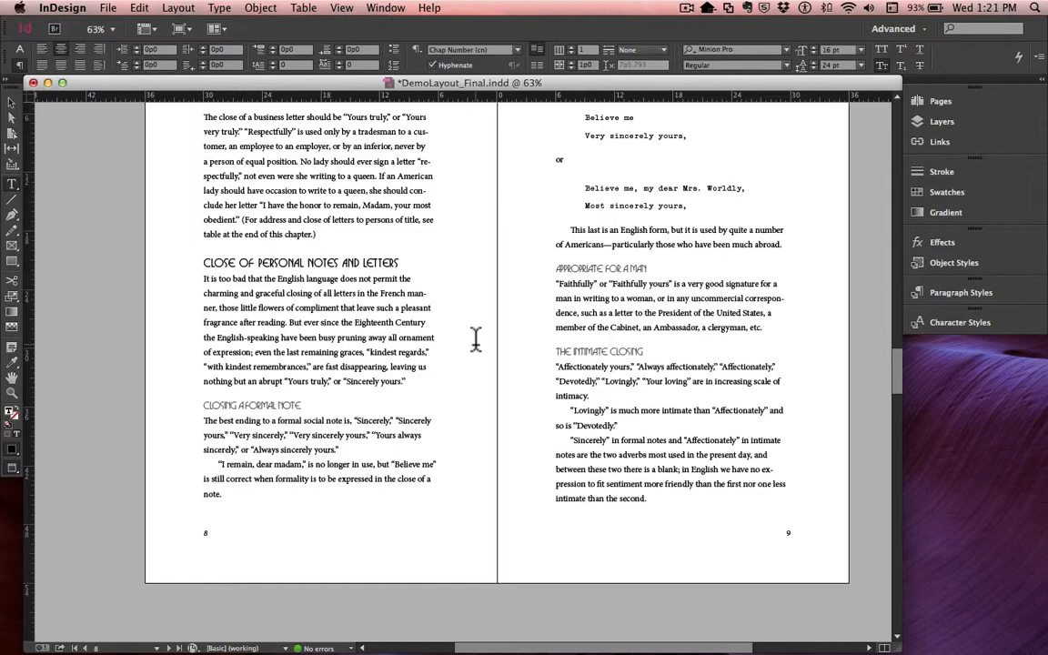
scroll(475, 338, down, 8)
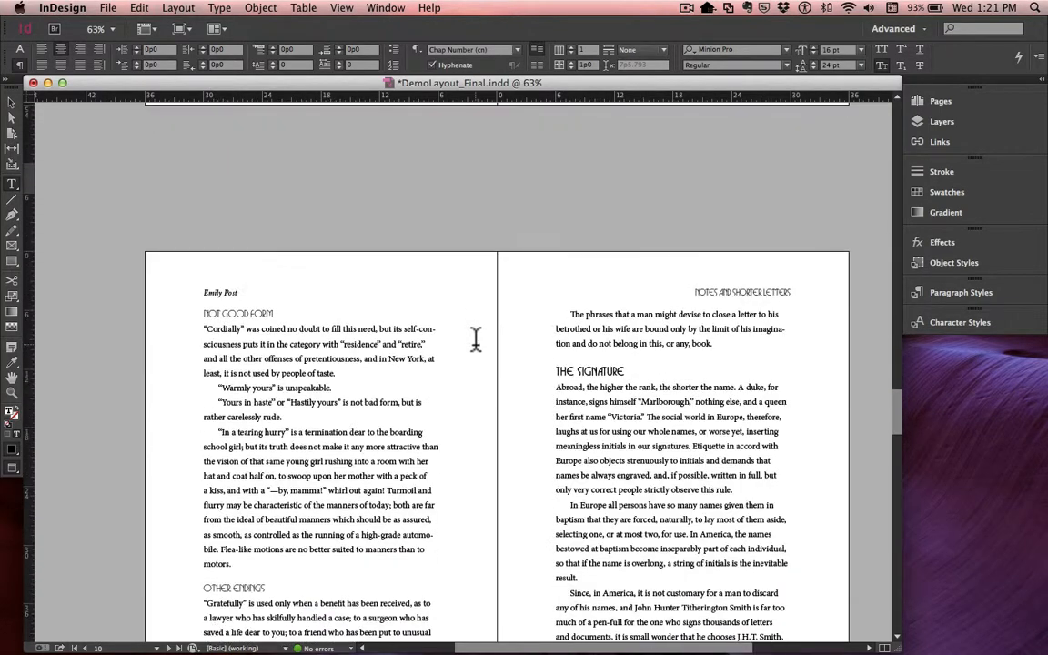